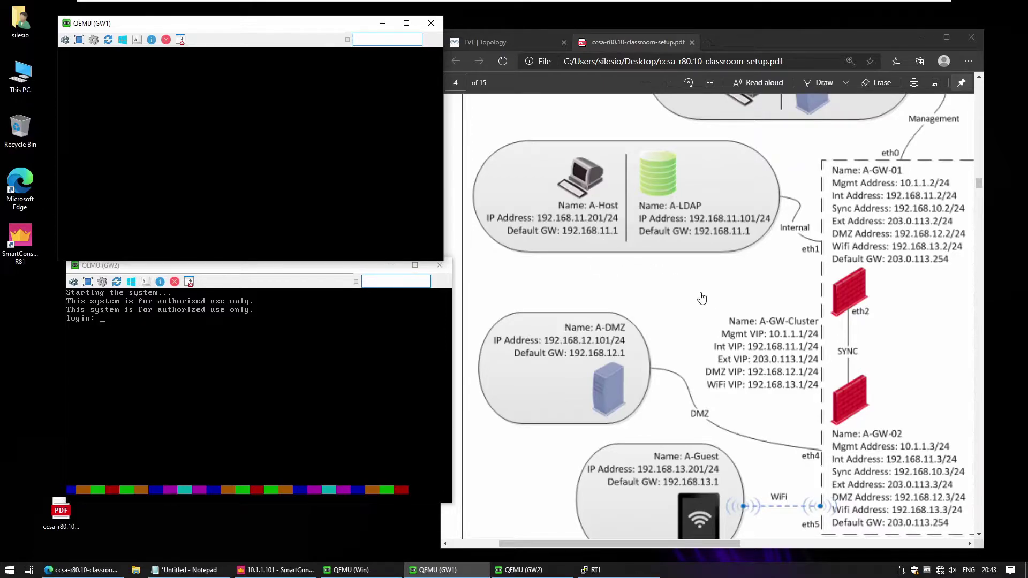
- Log in to GW1 as admin and enable cluster membership through cpconfig, confirming with y
scroll(696, 299, down, 5)
scroll(692, 298, up, 3)
scroll(693, 300, up, 4)
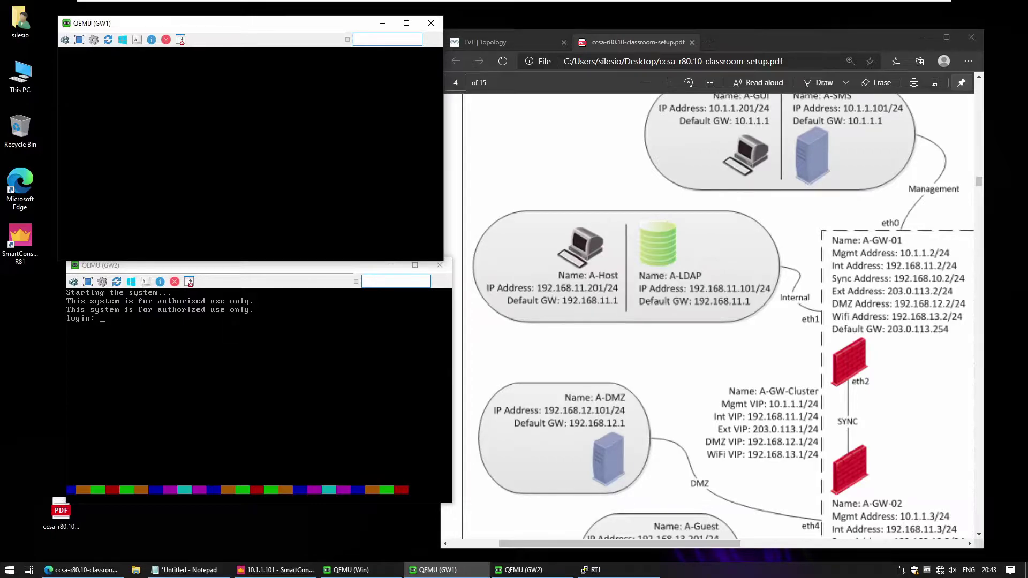
key(Return)
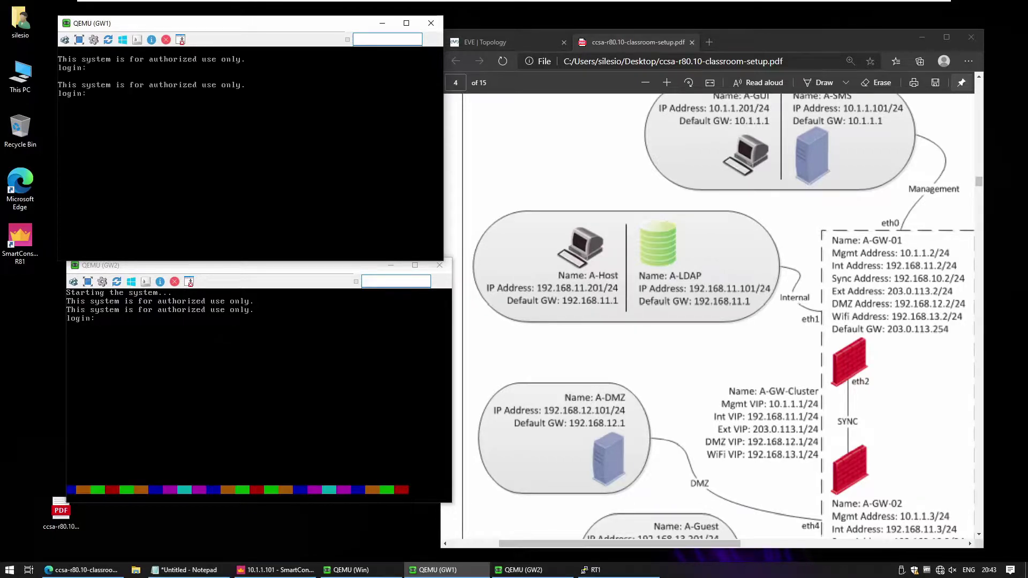
text(admin)
key(Return)
key(Return)
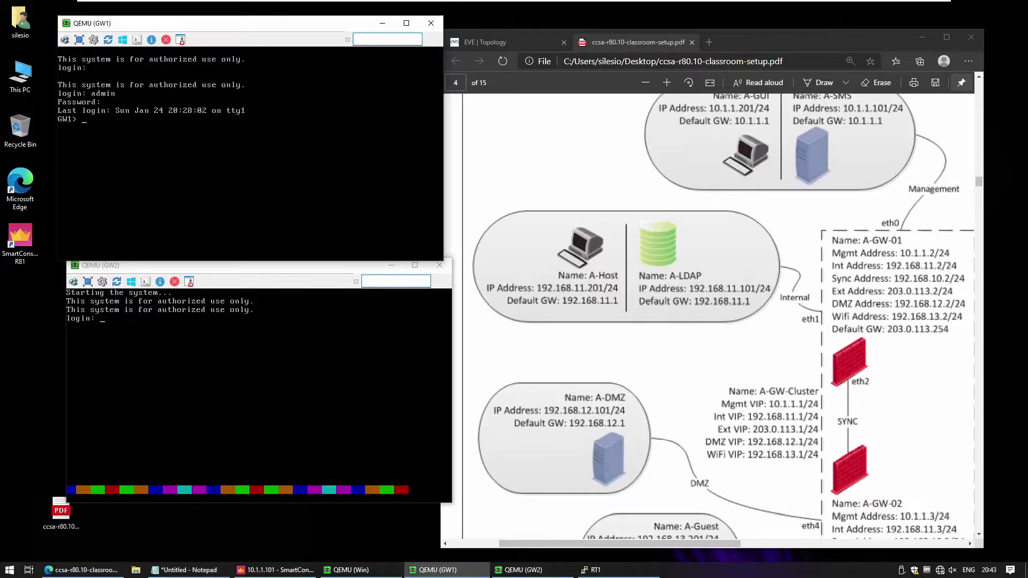
text(cpconfig)
key(Return)
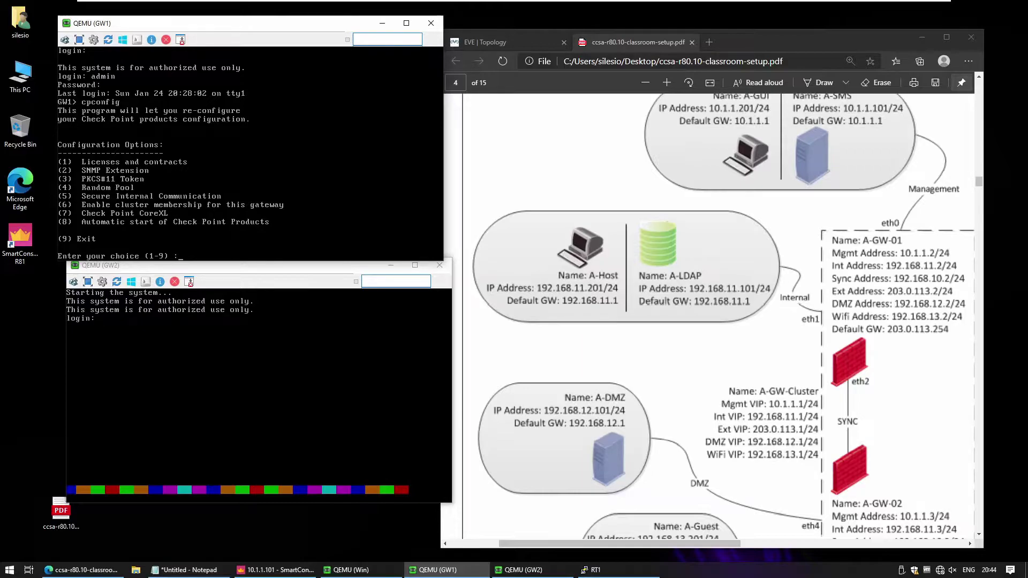
key(Return)
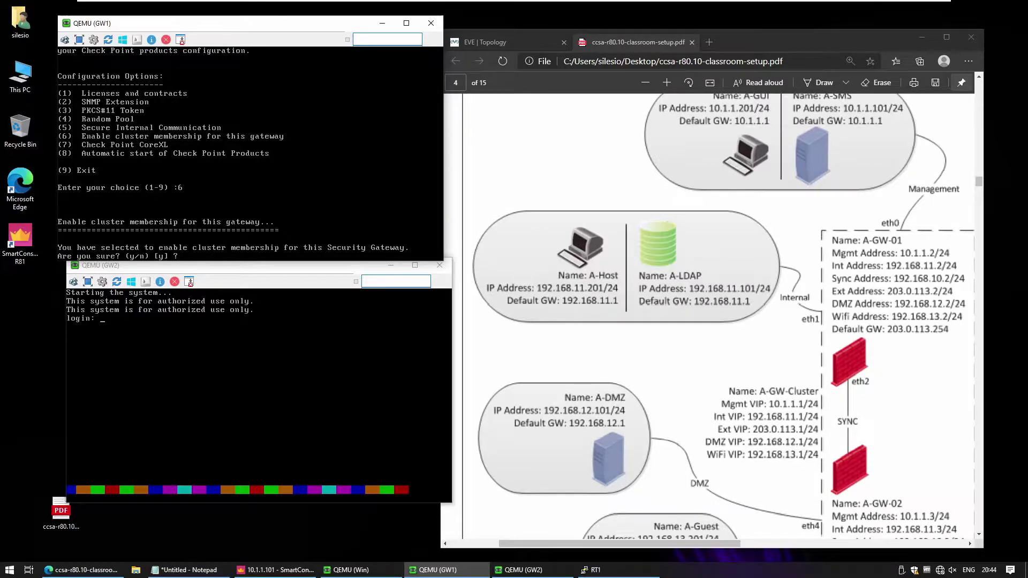
text(y)
key(Return)
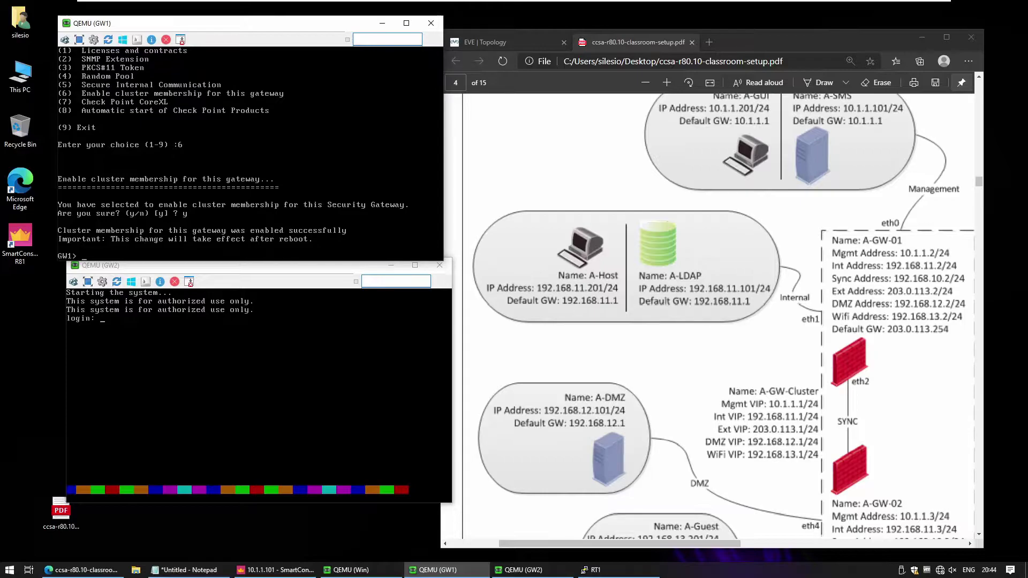
- Save GW1's configuration with save config and reboot it, confirming with y
text(save config)
key(Return)
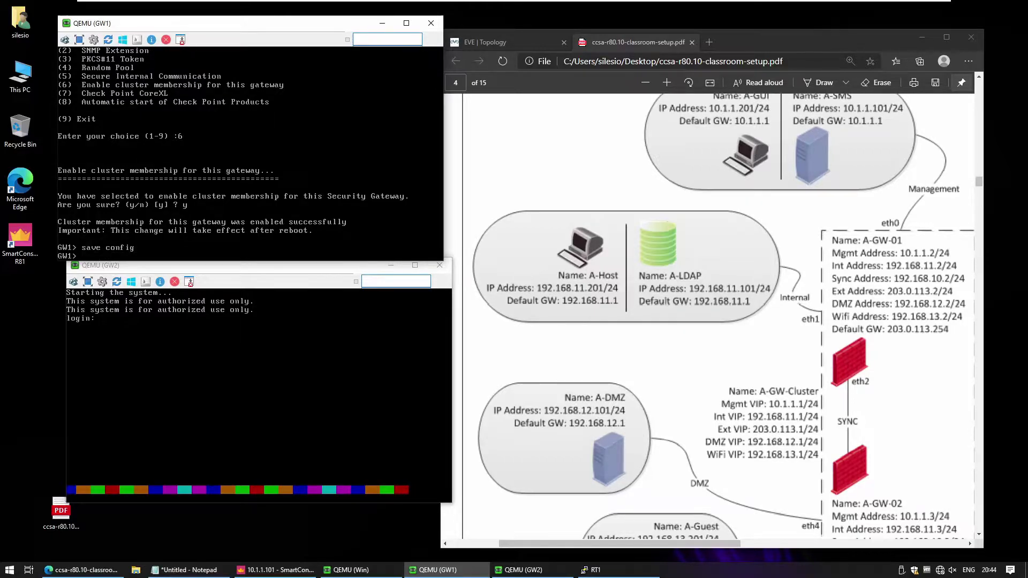
text(reboot)
key(Return)
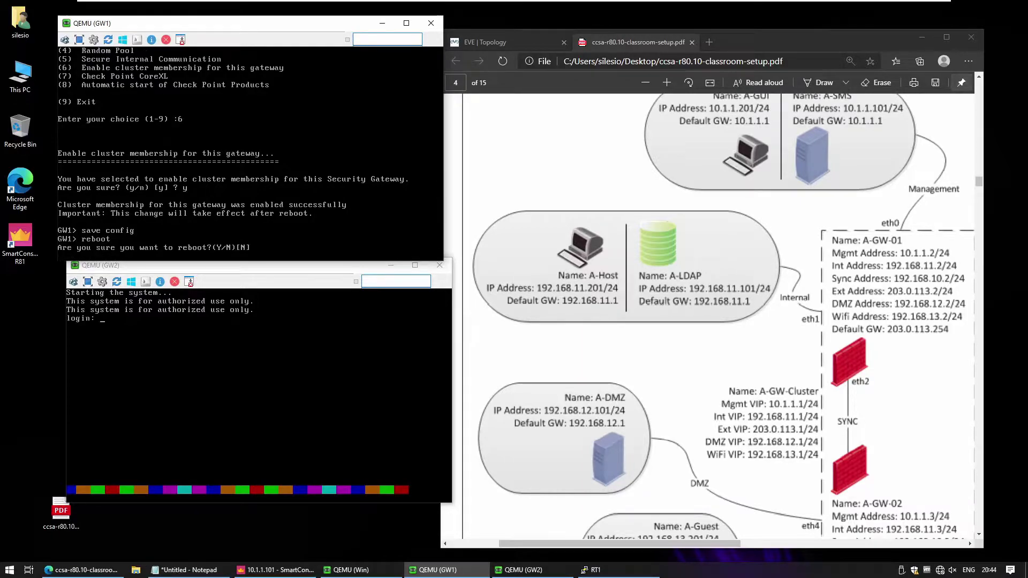
text(y)
key(Return)
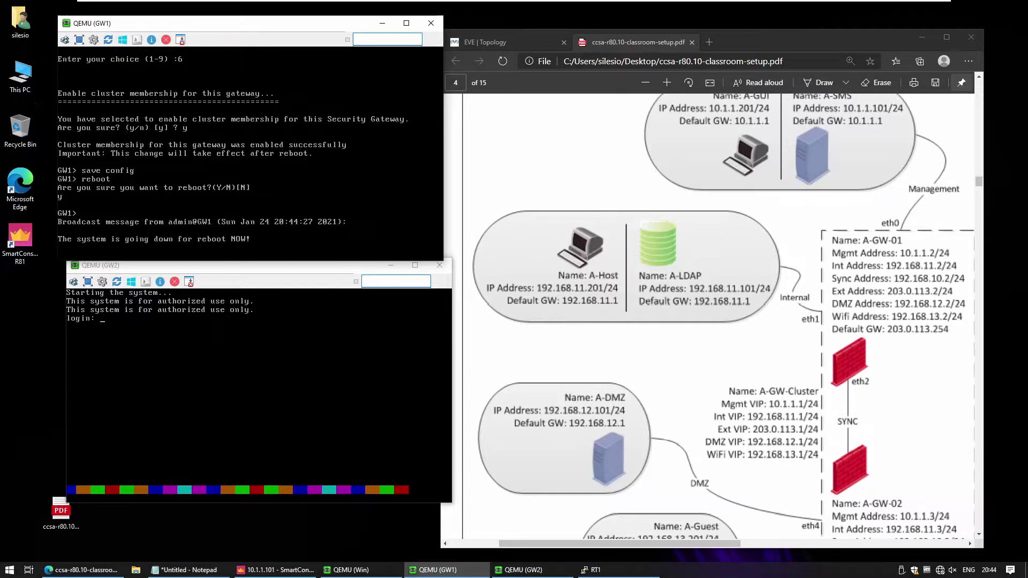
- Log in to GW2 as admin and enable cluster membership with cpconfig option 6, confirming y
key(alt+Tab)
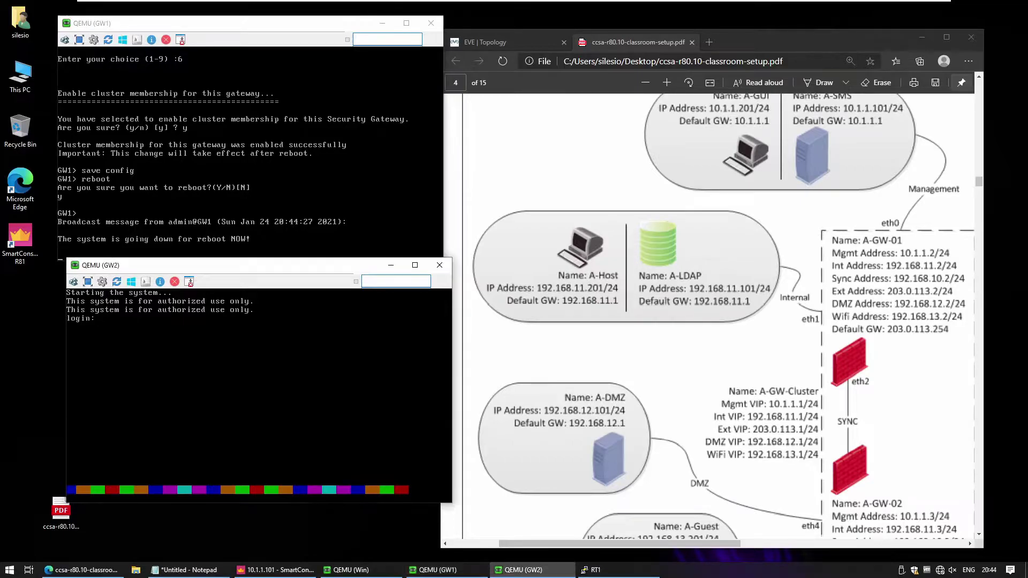
text(admin)
key(Return)
key(Return)
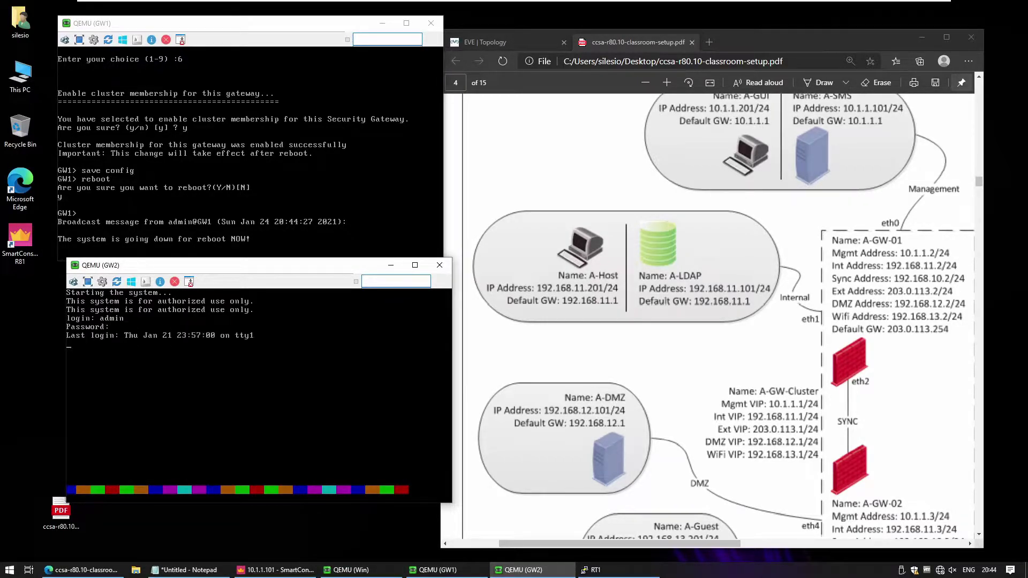
text(cpconfig)
key(Return)
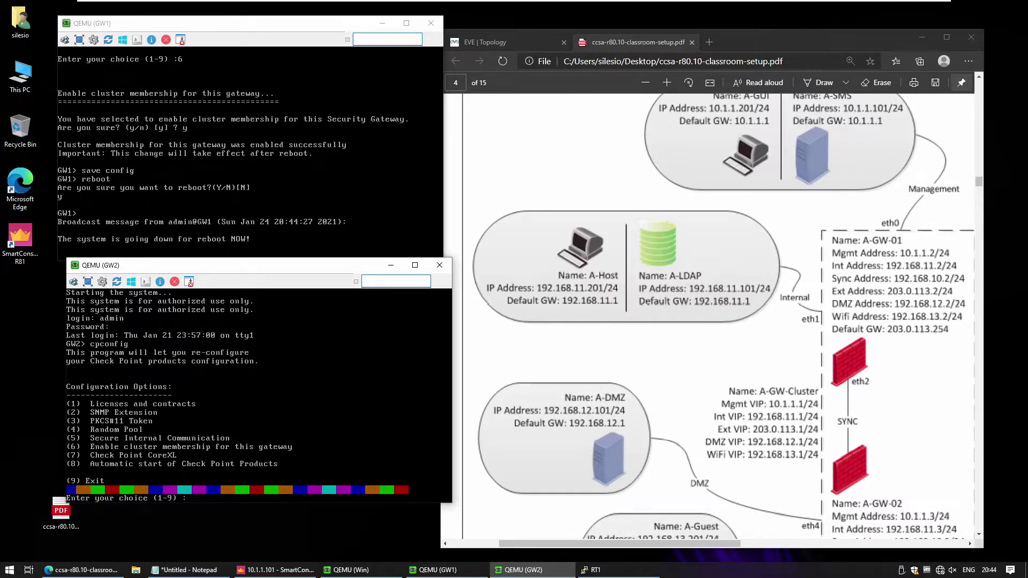
text(6)
key(Return)
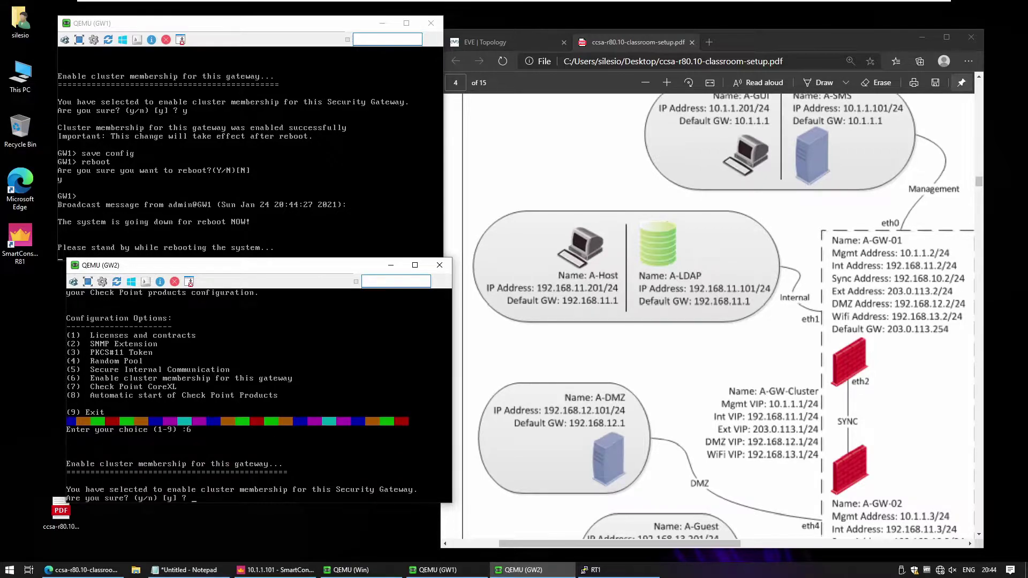
text(y)
key(Return)
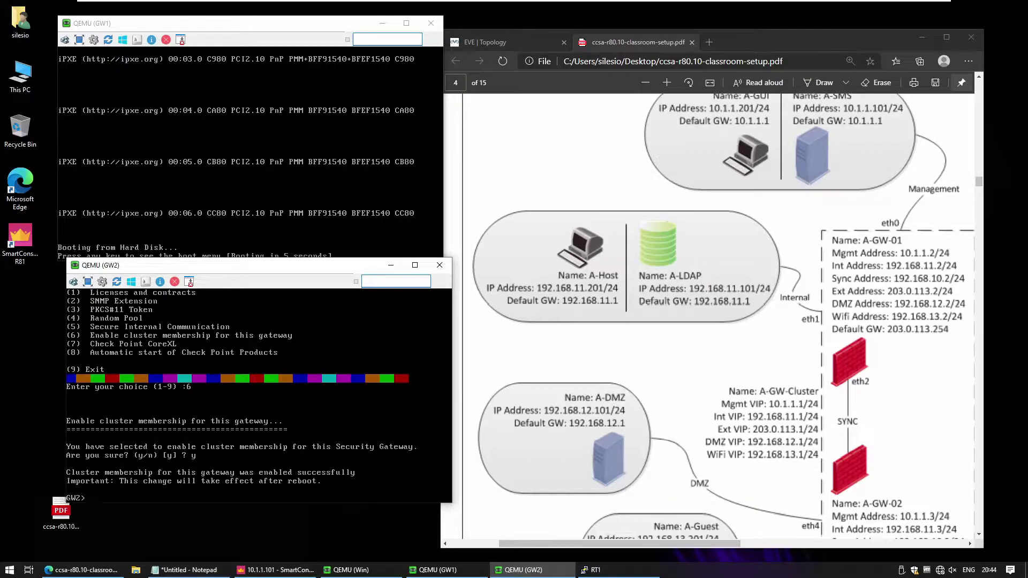
- Save GW2's configuration with save config and reboot it, confirming with y
text(save config)
key(Return)
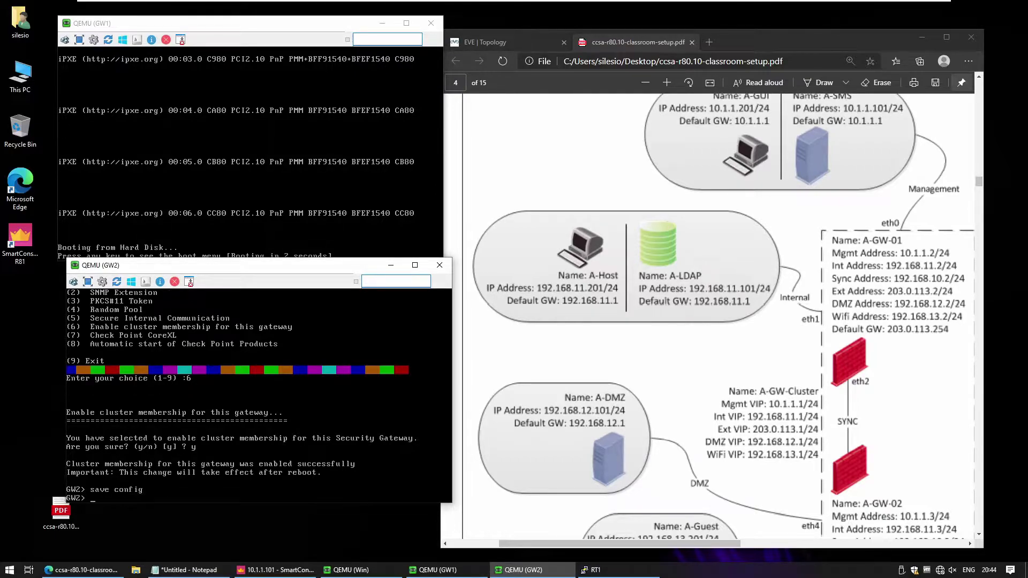
text(reboot)
key(Return)
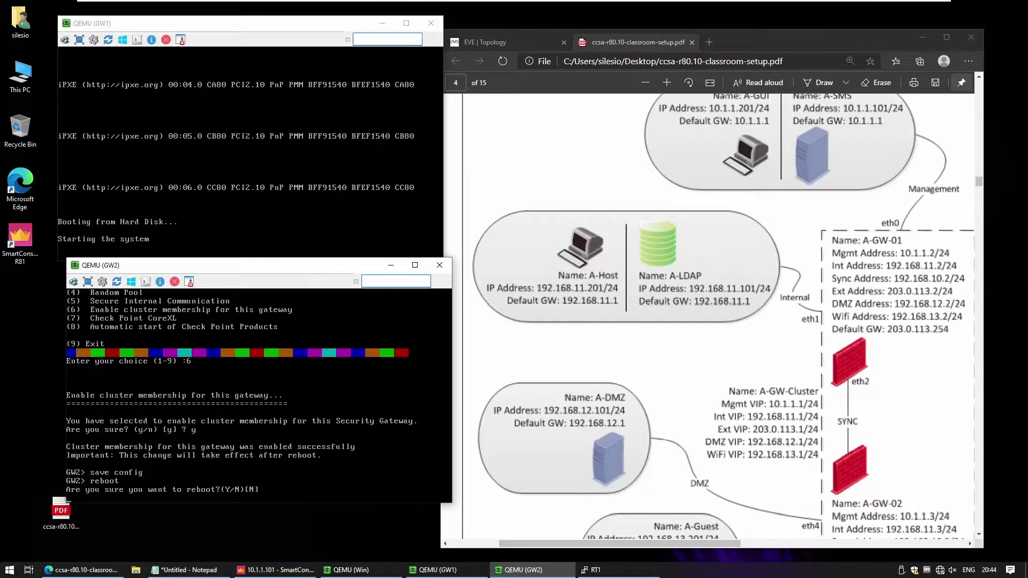
text(y)
key(Return)
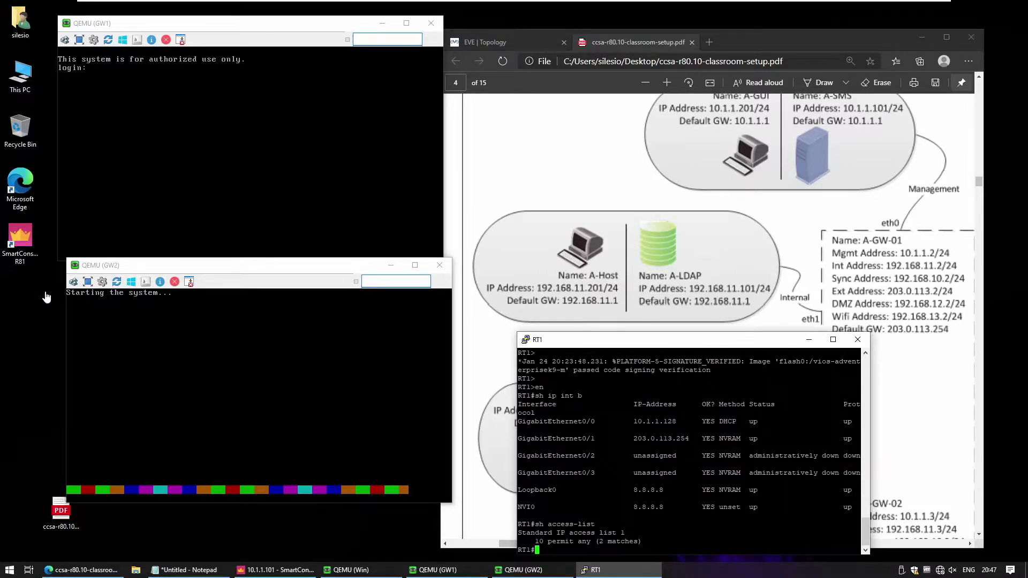
- In SmartConsole, choose New > Network Object > Gateways and Servers > Cluster to start a new cluster
click(258, 570)
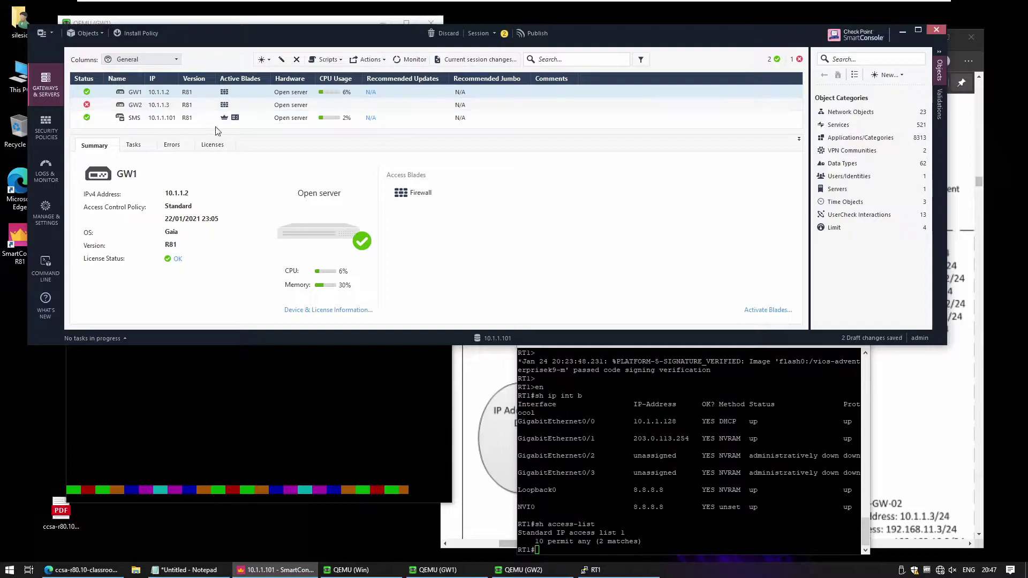
click(877, 76)
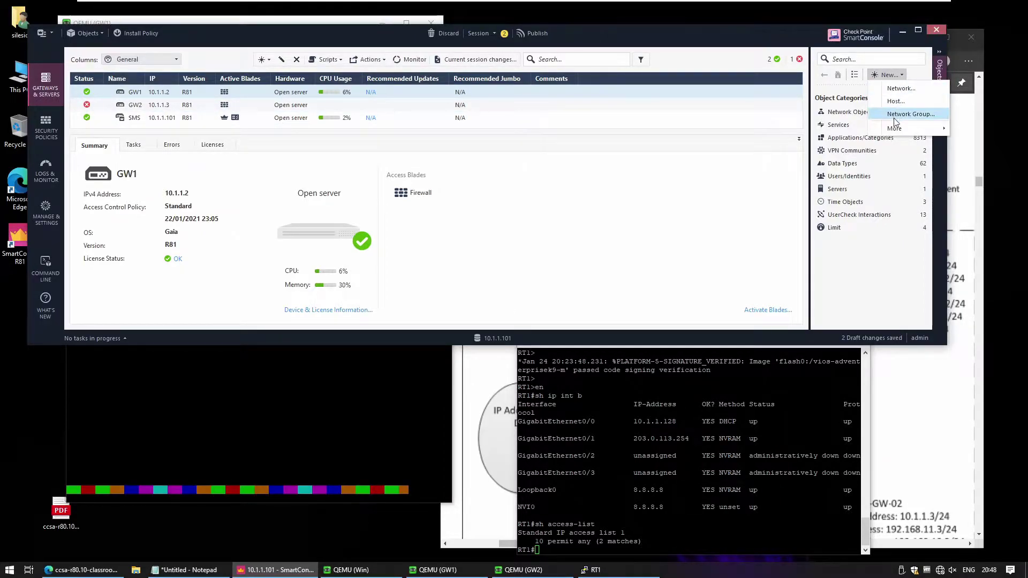
mouse_move(894, 130)
mouse_move(841, 134)
mouse_move(749, 137)
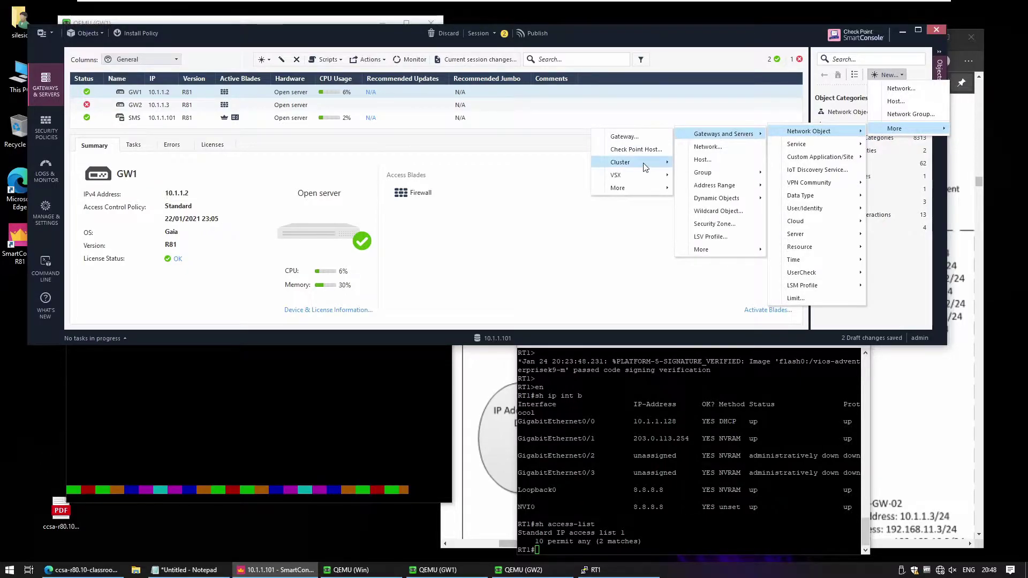
mouse_move(644, 163)
click(564, 168)
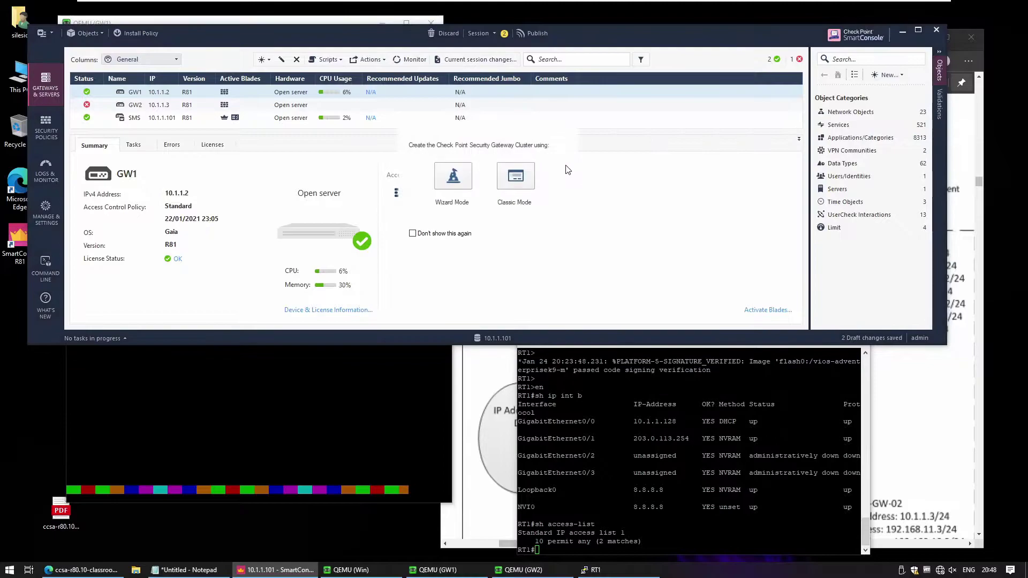
- In Classic Mode, name the cluster GW-Cluster with IPv4 address 10.1.1.1 and show its Cluster Members
click(522, 182)
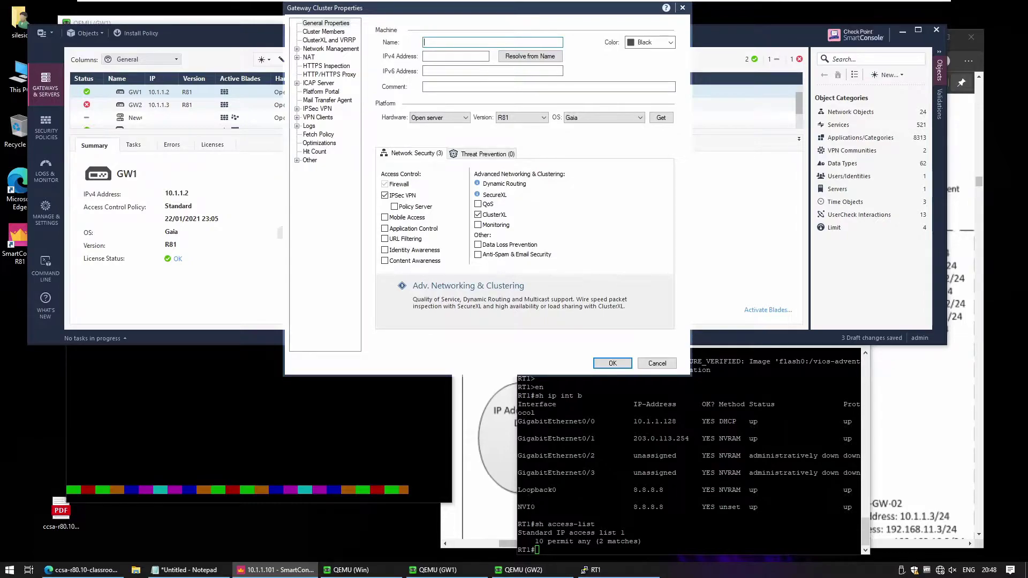
text(GW-Cluster)
click(456, 57)
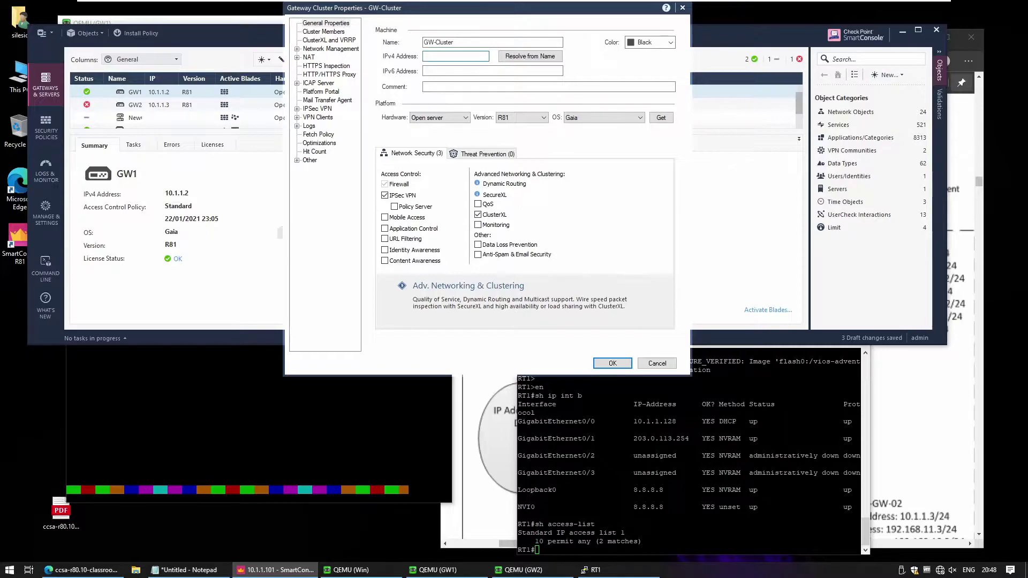
text(10.1.1.1)
click(327, 32)
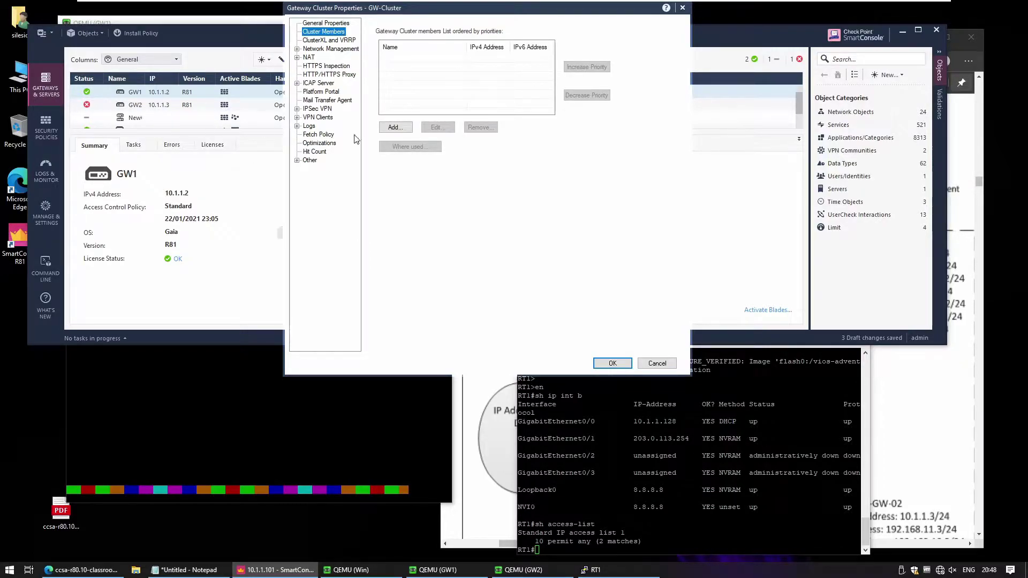
- Add existing gateway GW1 (10.1.1.2) as a member, accepting the conversion and VPN-1 Power warnings
click(411, 129)
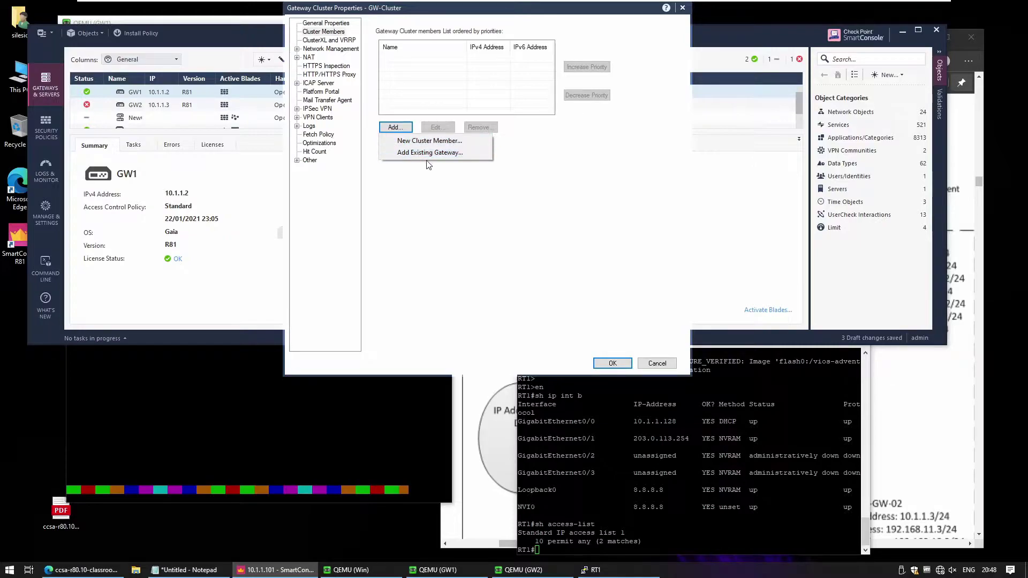
click(416, 152)
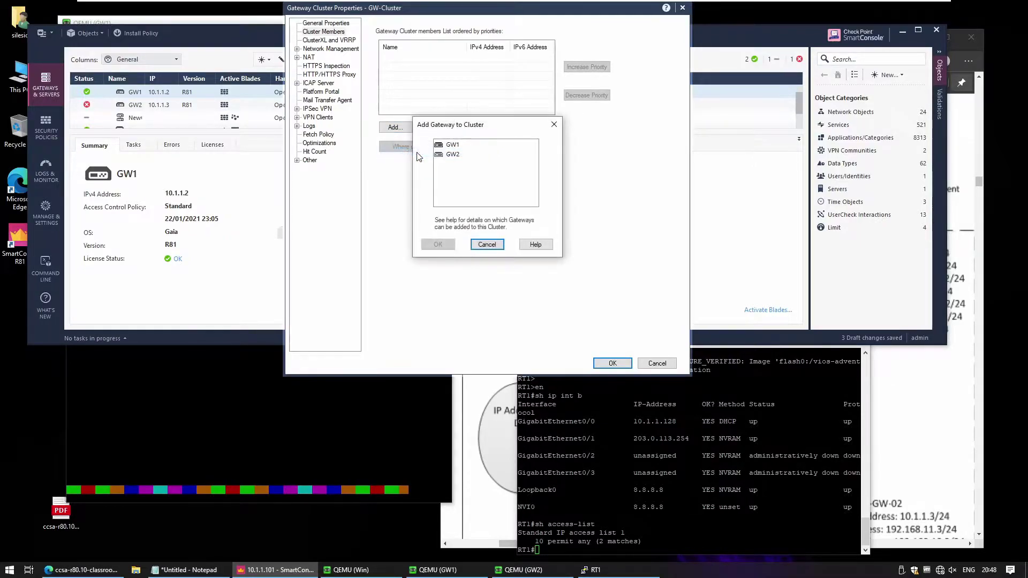
click(452, 145)
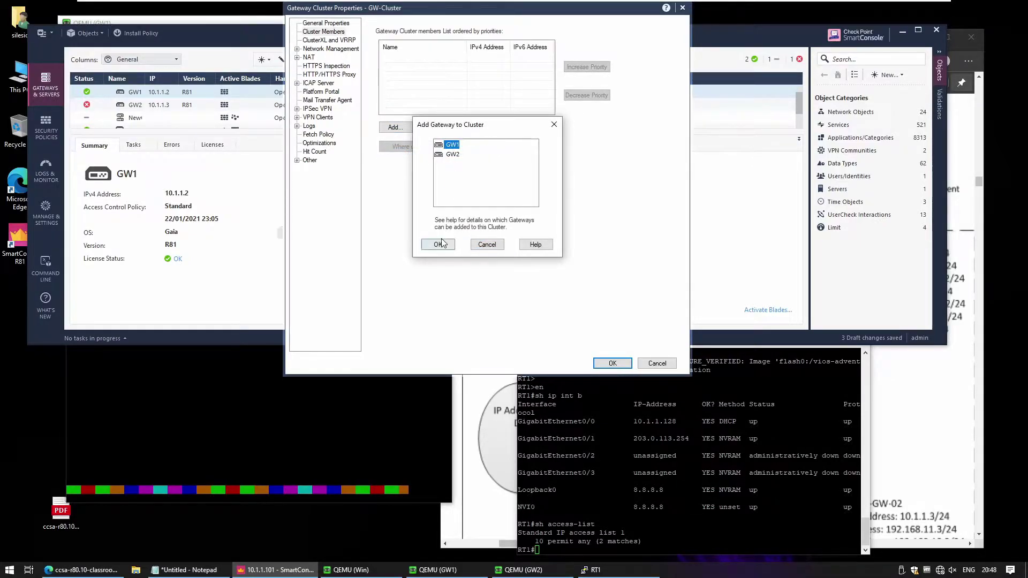
click(438, 244)
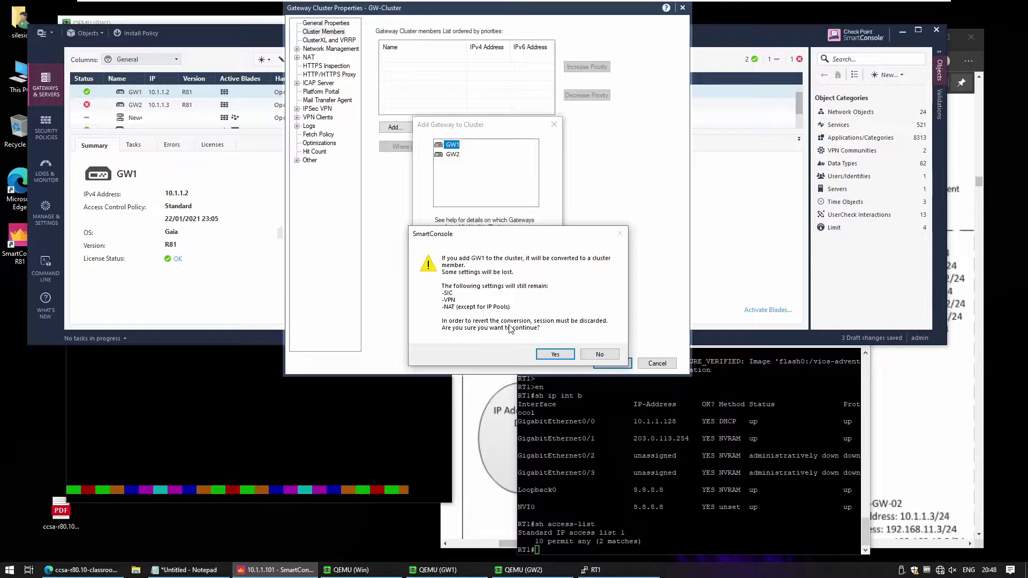
click(549, 354)
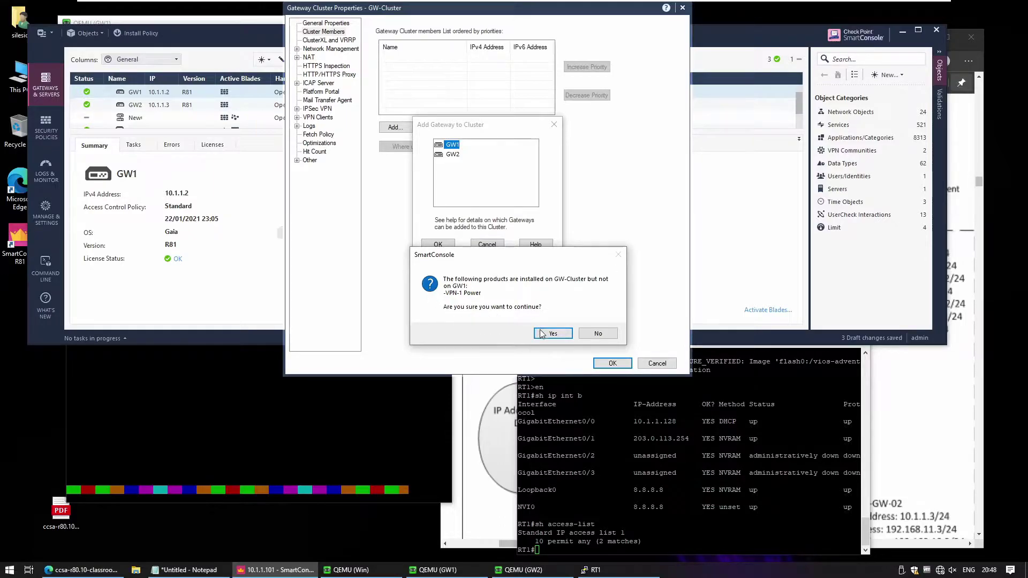
click(540, 332)
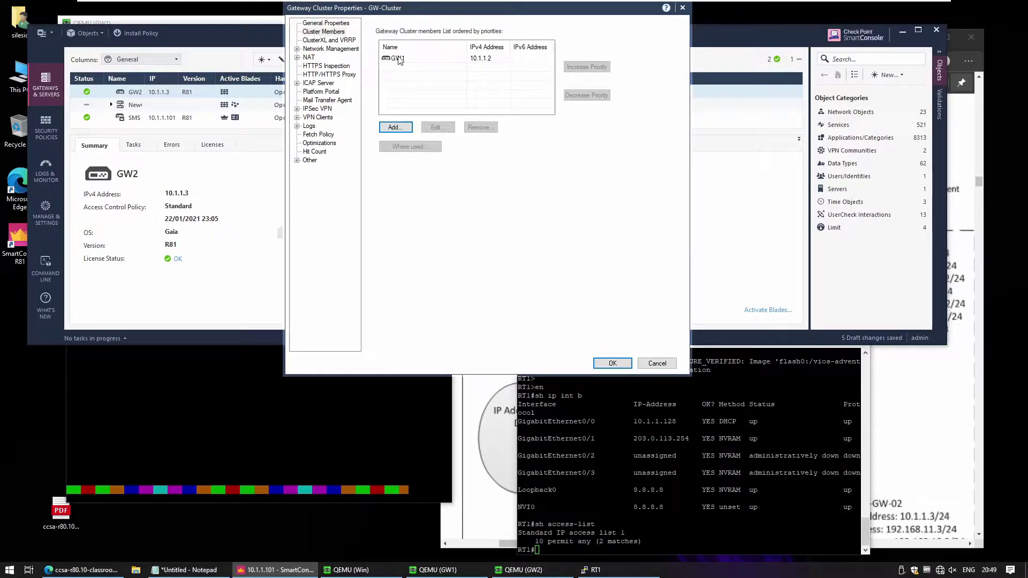
- Add existing gateway GW2 as a member, accepting the conversion and VPN-1 Power warnings
click(405, 131)
click(422, 154)
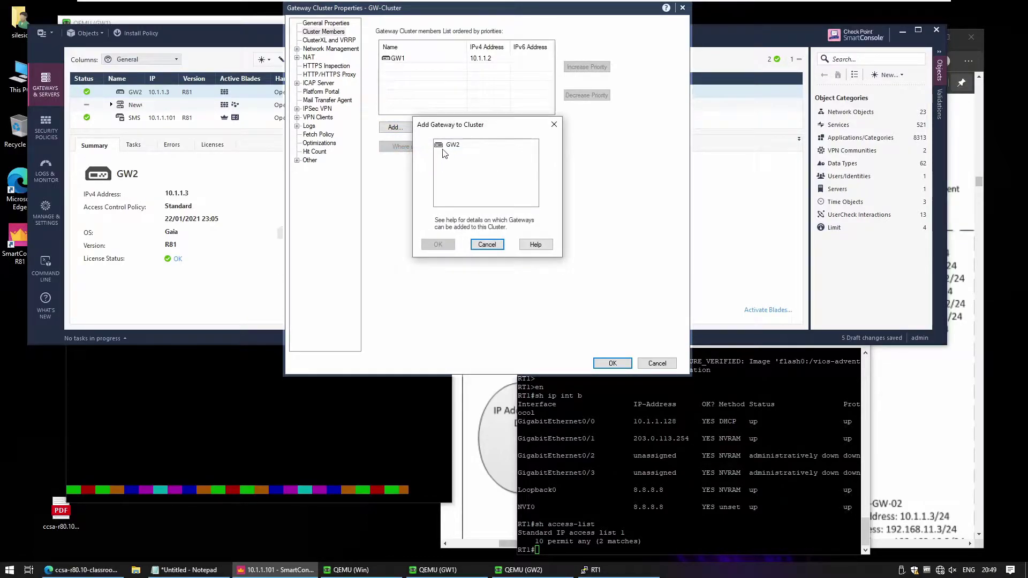
click(444, 146)
click(438, 244)
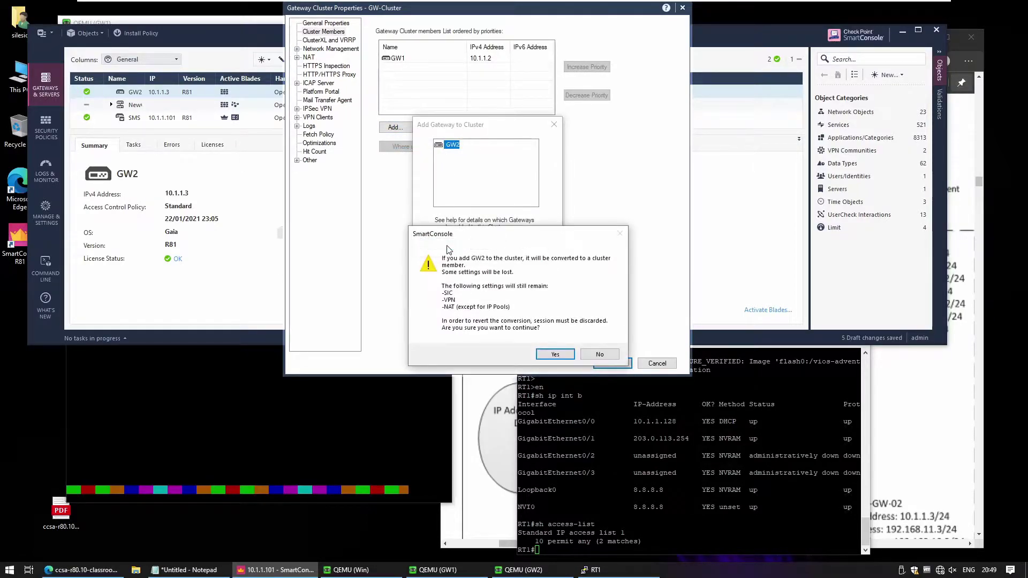
click(551, 354)
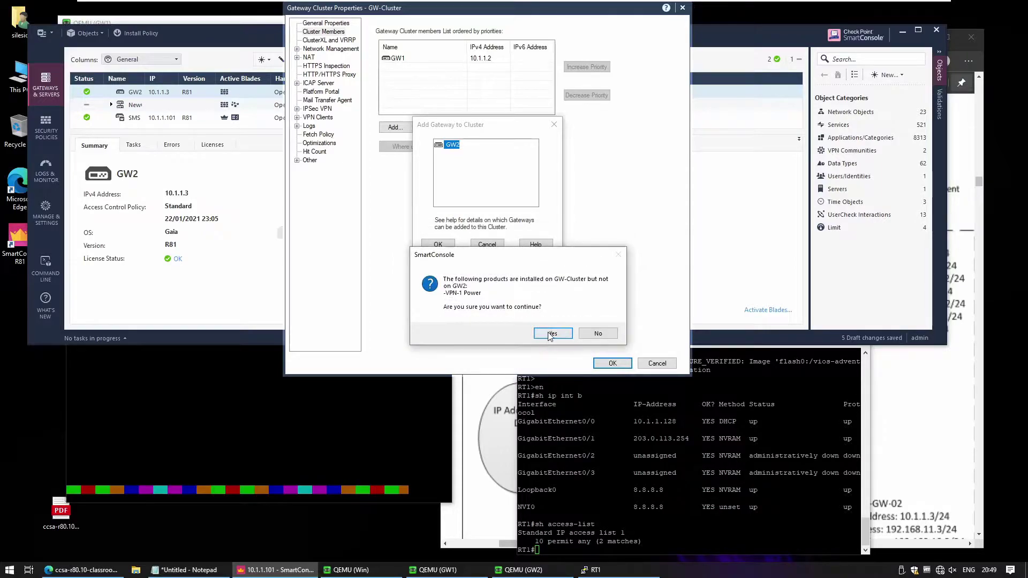
click(551, 334)
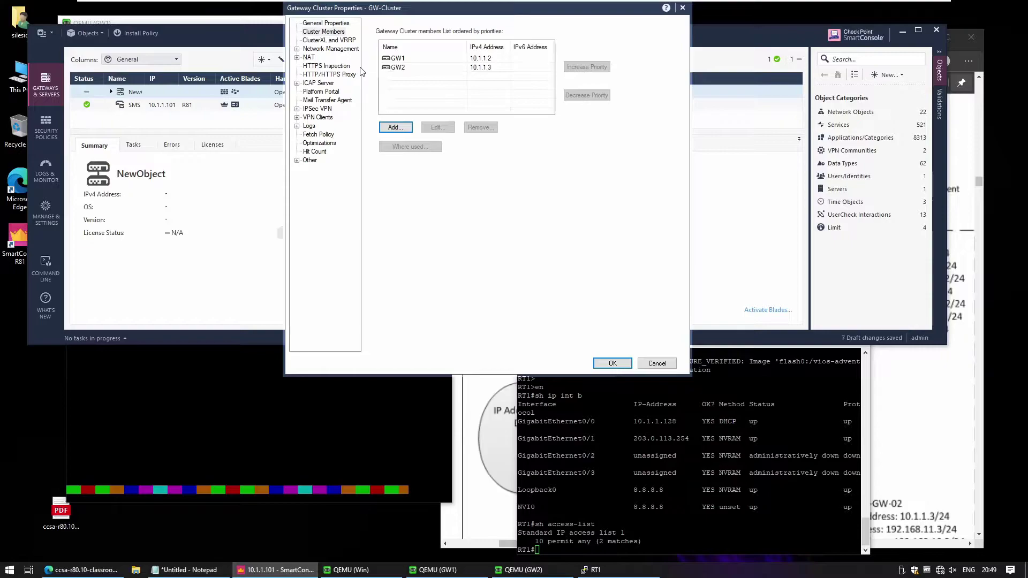
- Try raising GW2's priority, restore GW1 to top priority, and go to Network Management
click(399, 71)
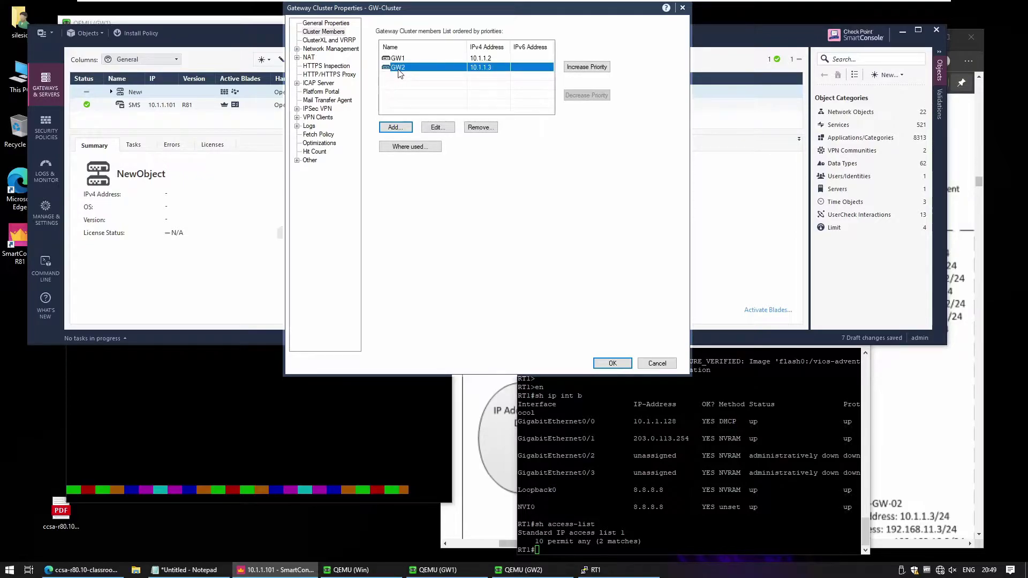
click(585, 71)
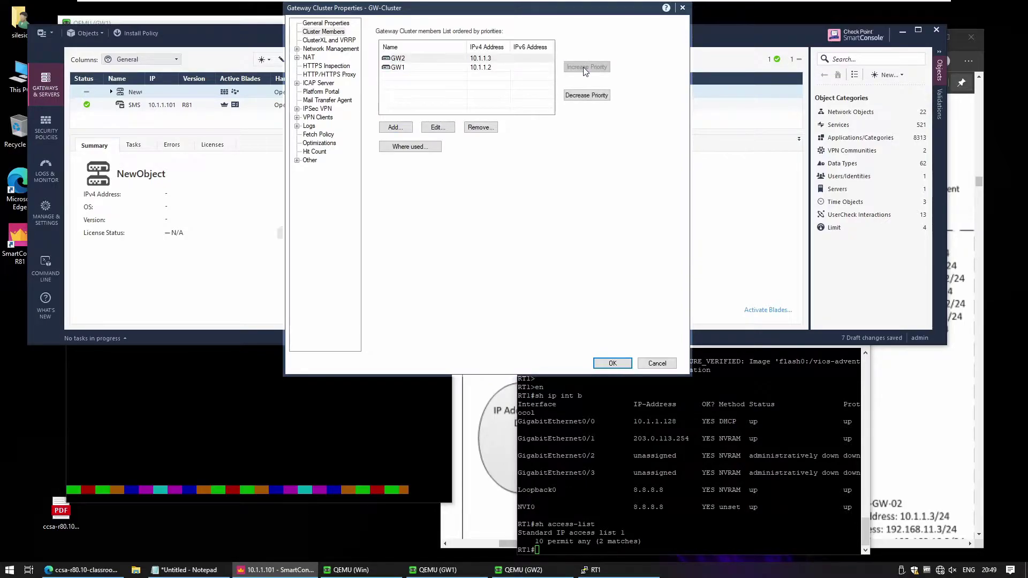
click(576, 95)
click(393, 58)
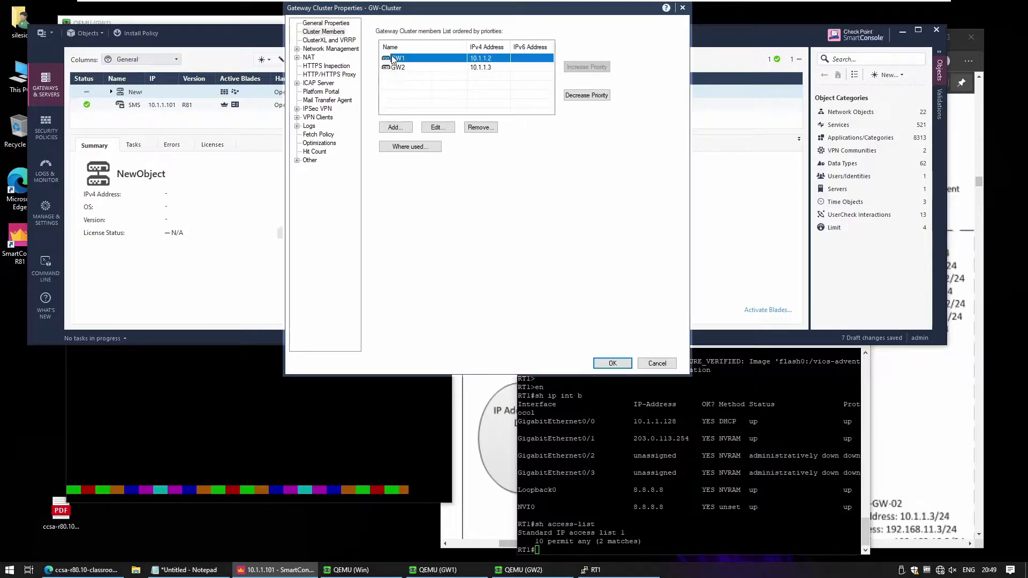
click(337, 49)
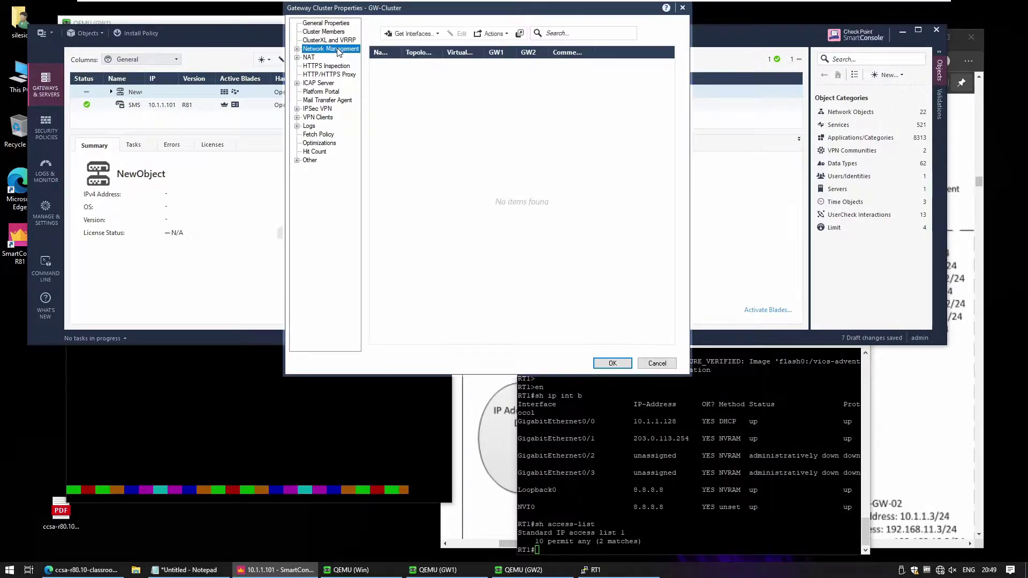
- Get GW-Cluster's interfaces with topology, allowing the overwrite, so eth0–eth3 appear
click(412, 35)
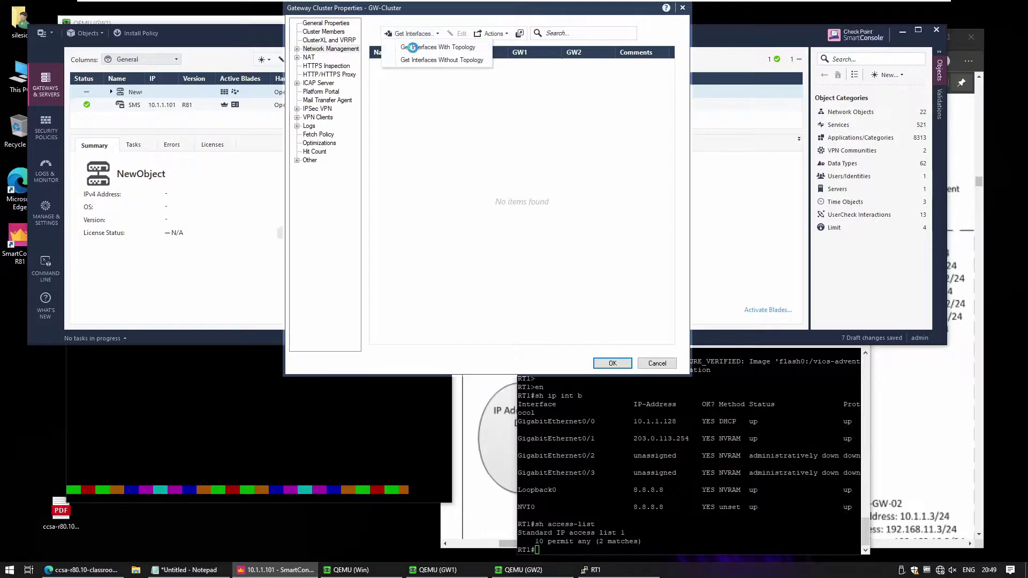
click(414, 49)
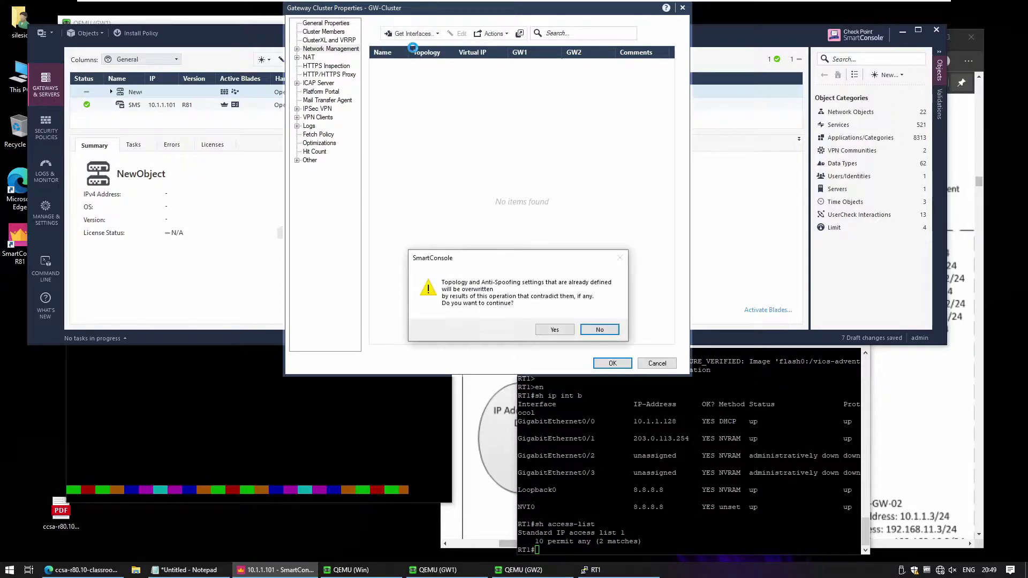
click(538, 329)
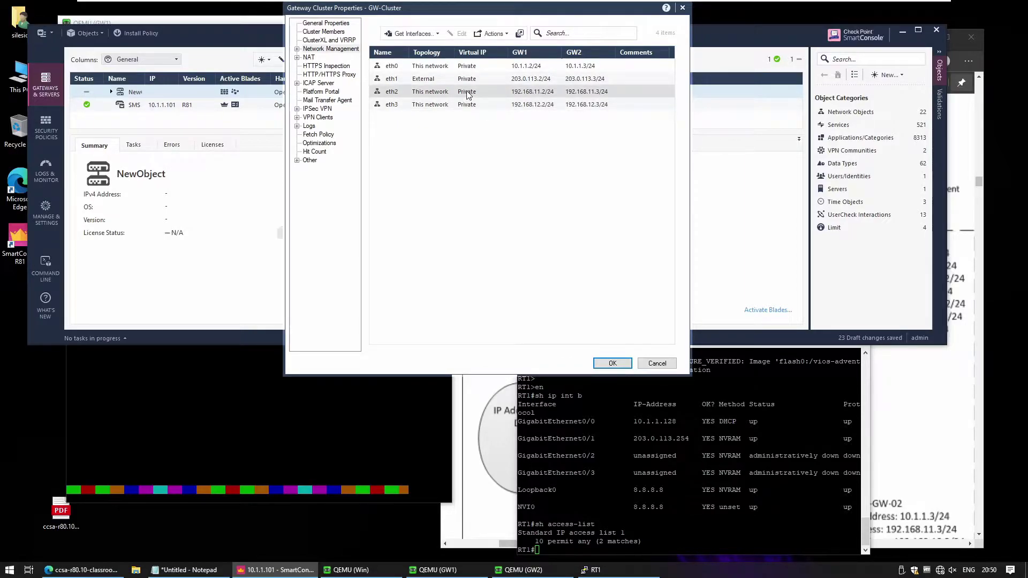
click(891, 396)
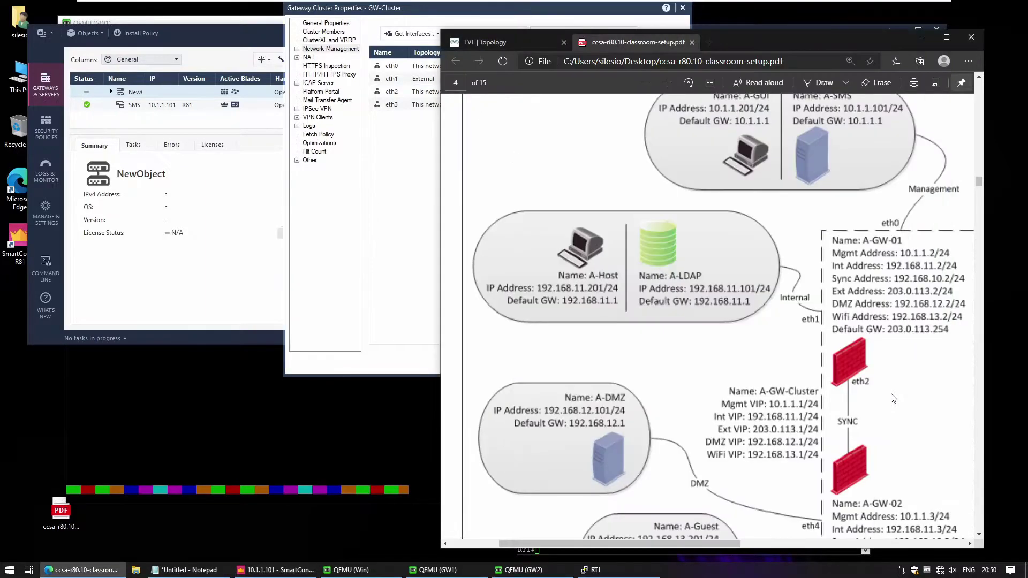
scroll(891, 396, down, 1)
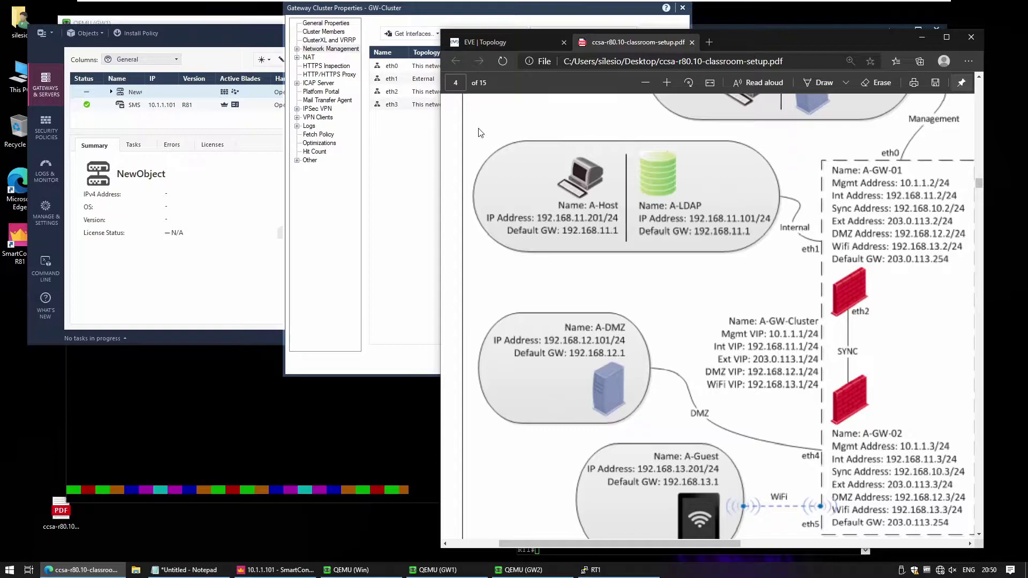
click(425, 132)
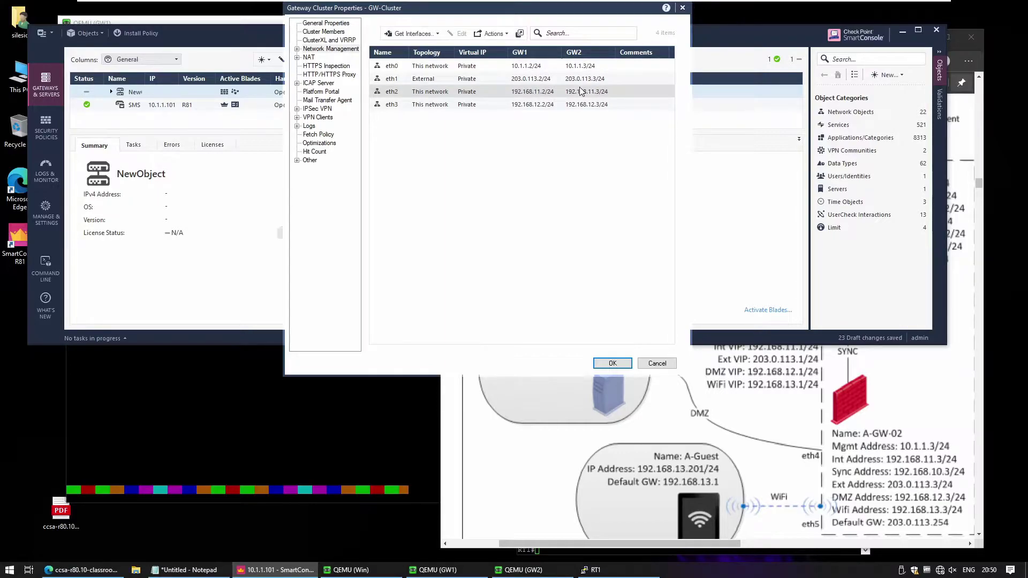
- Edit eth0 to network type Cluster with IPv4 10.1.1.1 and mask 24, and save it
click(423, 68)
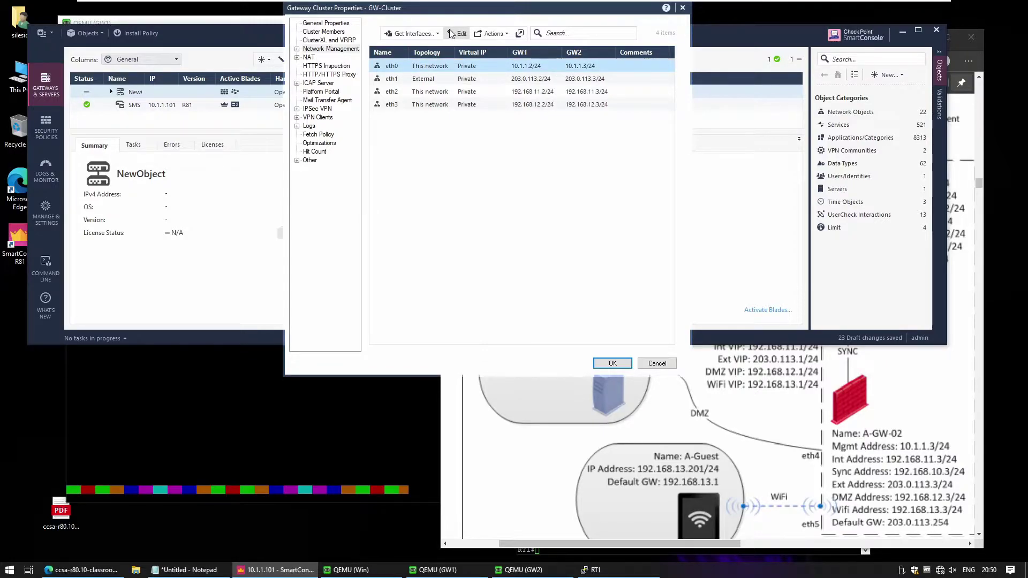
click(450, 33)
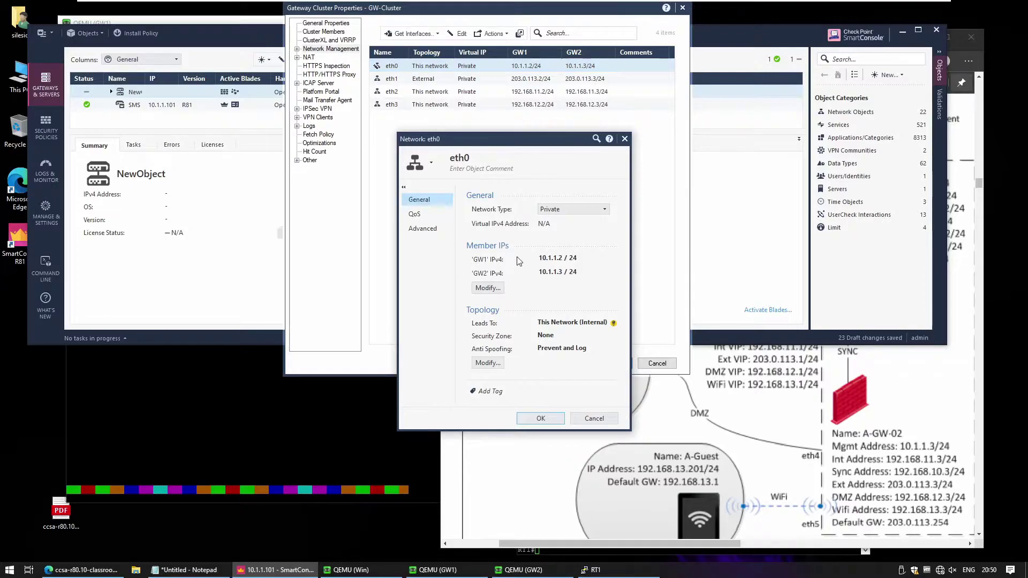
click(586, 208)
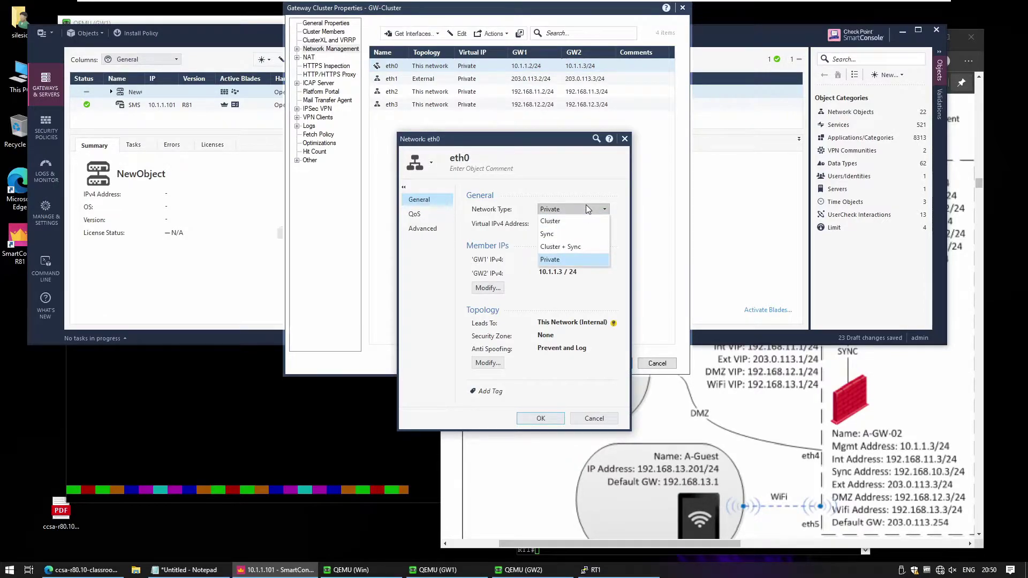
click(586, 206)
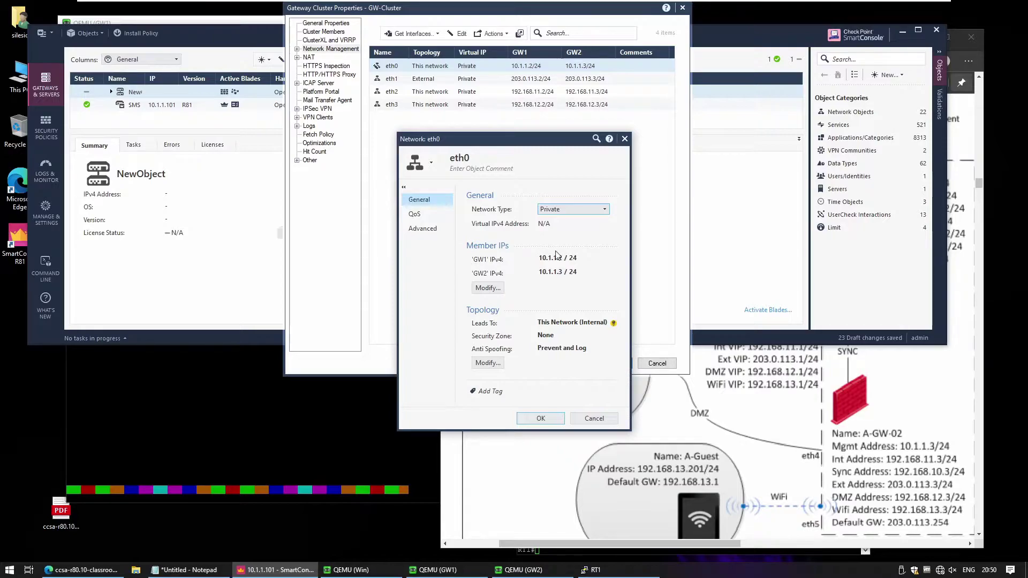
click(579, 210)
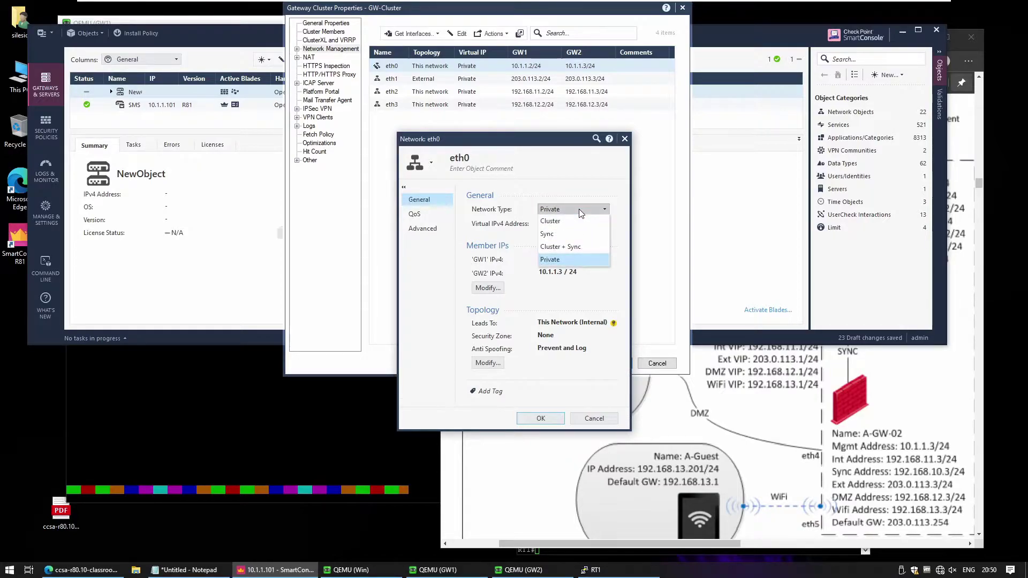
click(582, 221)
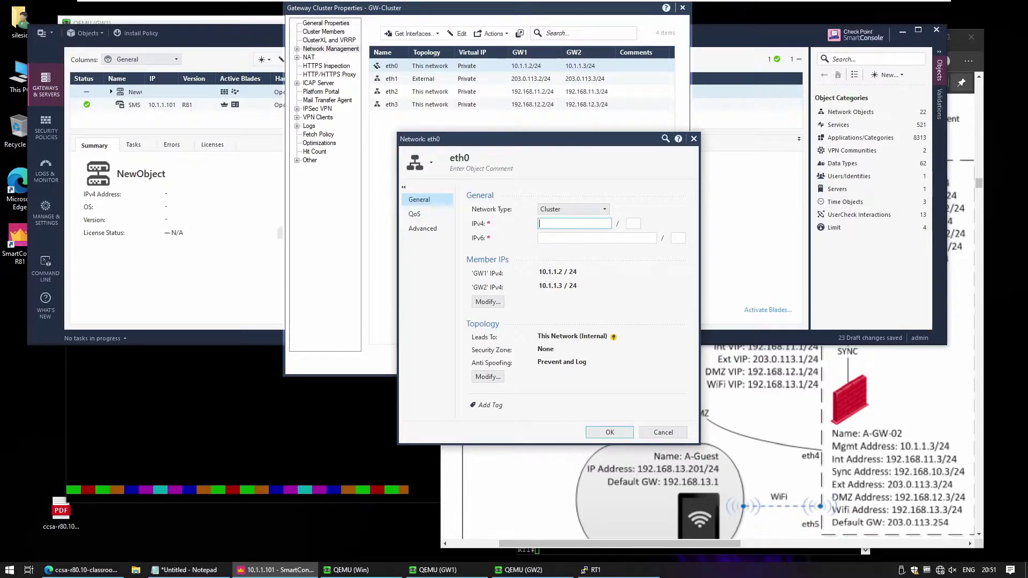
text(10.1.1.1)
click(633, 224)
text(24)
click(617, 433)
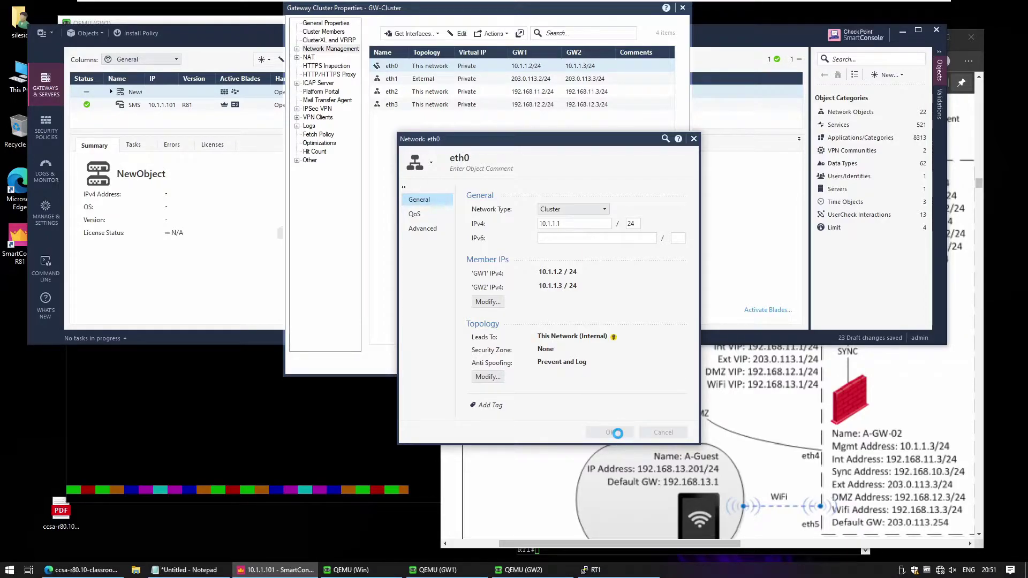
- Edit eth1 to type Cluster with IPv4 203.0.113.1 and mask 24, after clearing the netmask error
click(426, 80)
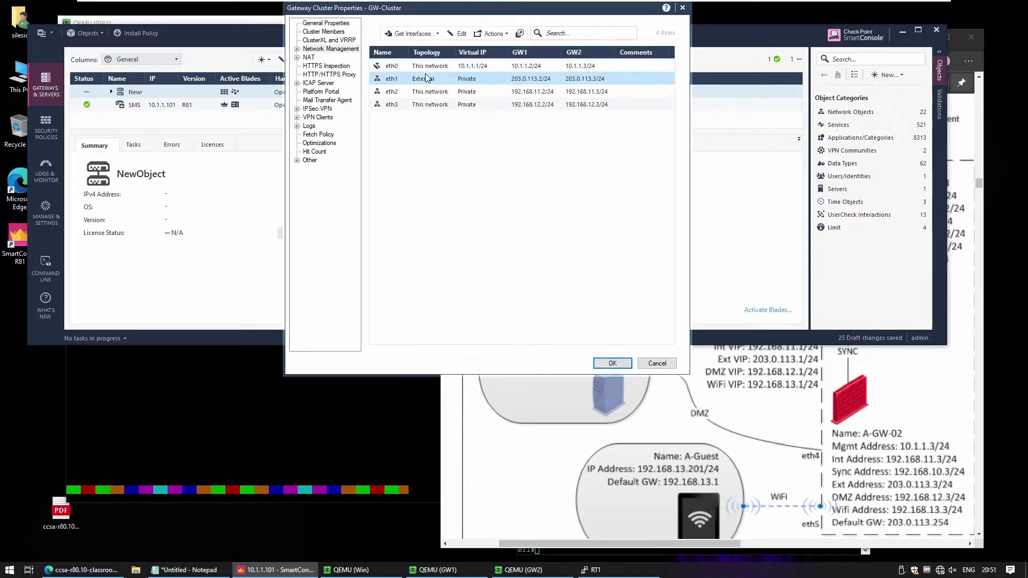
double_click(424, 79)
click(586, 209)
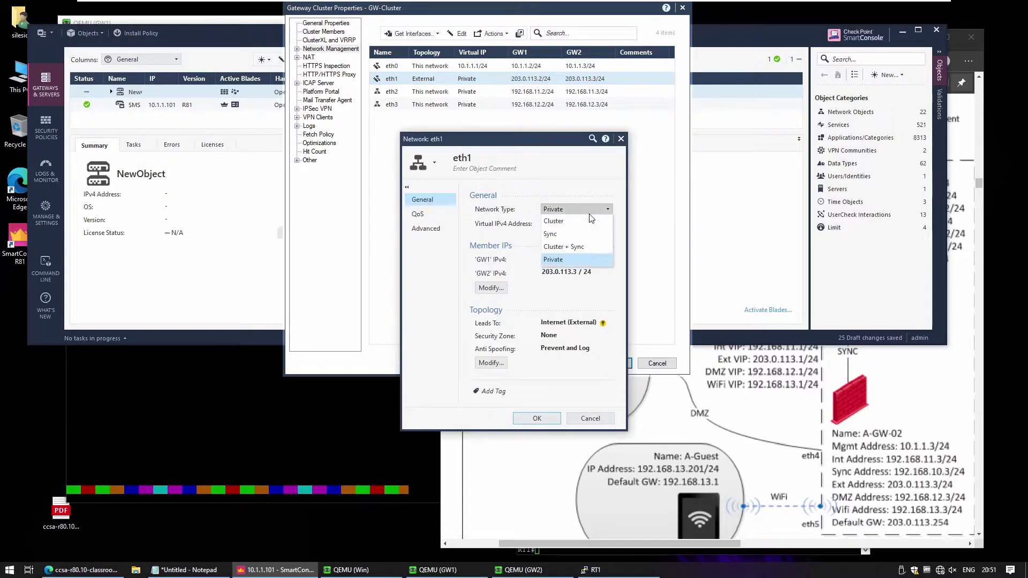
click(582, 222)
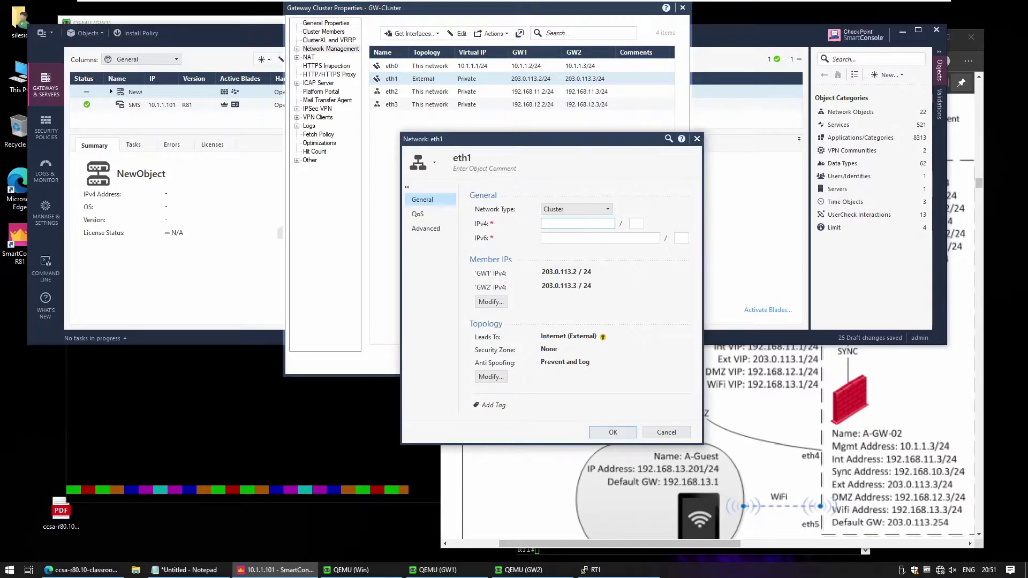
text(203.0.113.1)
click(599, 433)
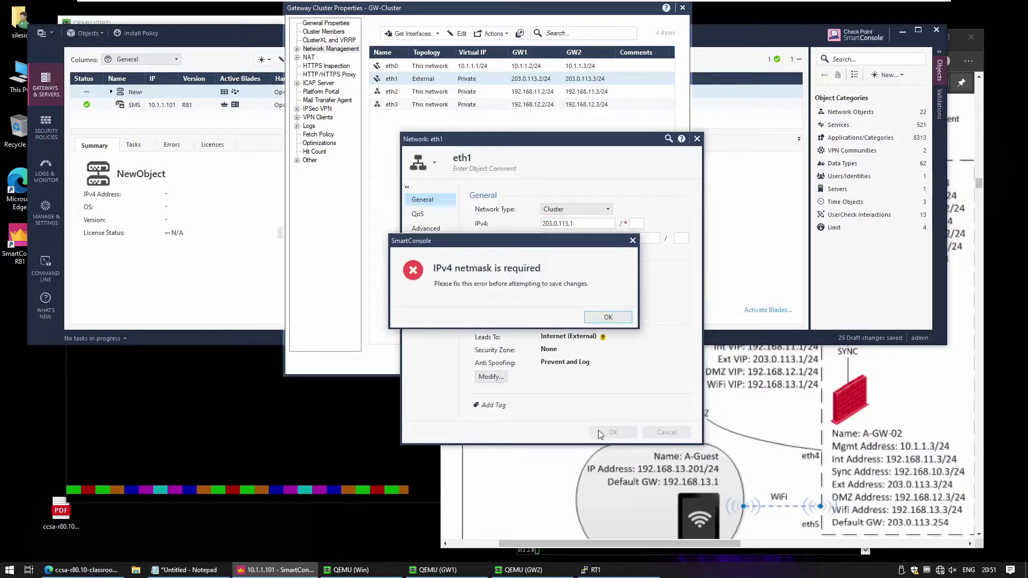
click(617, 314)
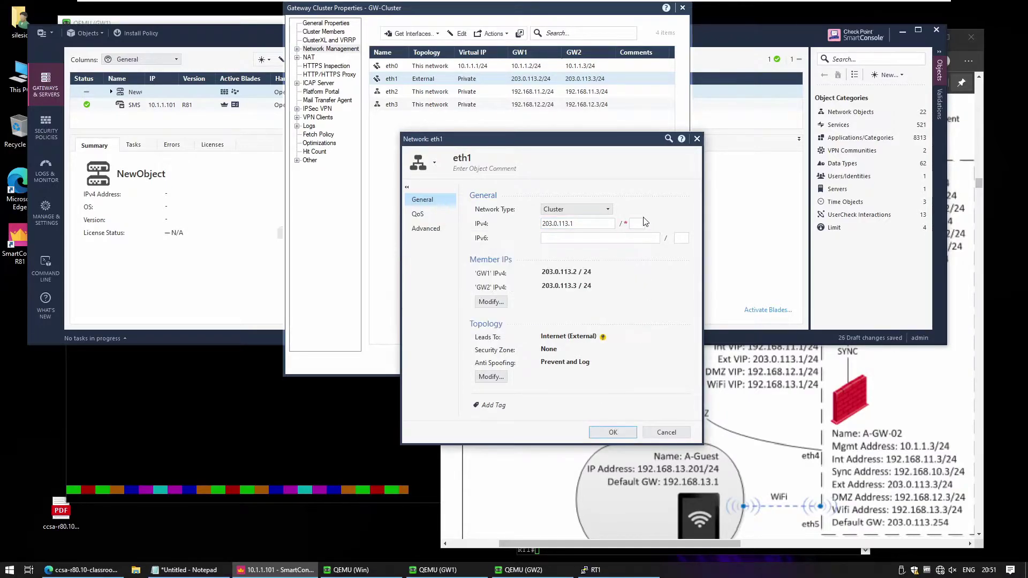
text(24)
click(618, 433)
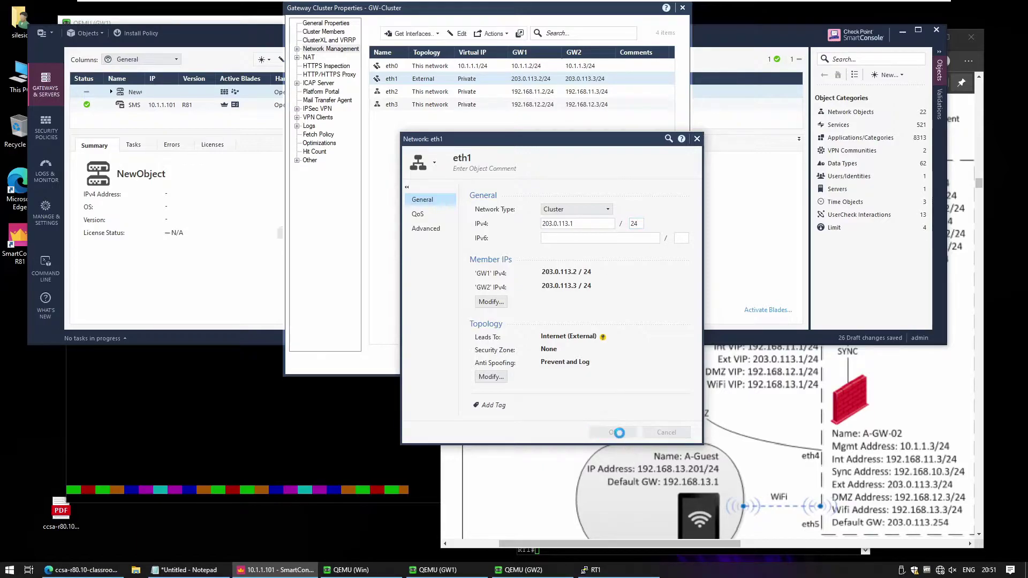
- Edit eth2 to type Cluster + Sync with IPv4 192.168.11.1 and mask 24, and save it
click(438, 91)
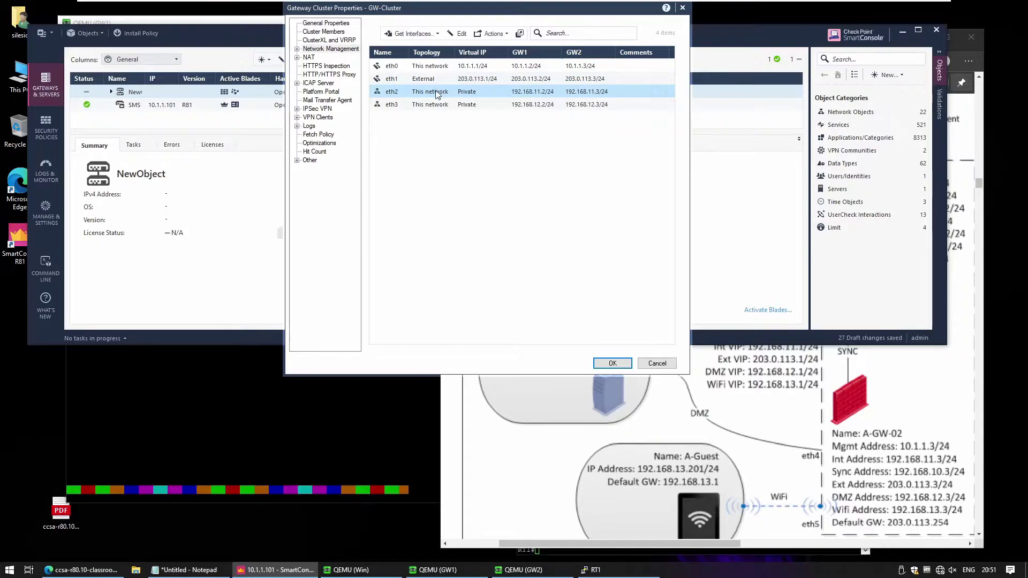
double_click(435, 93)
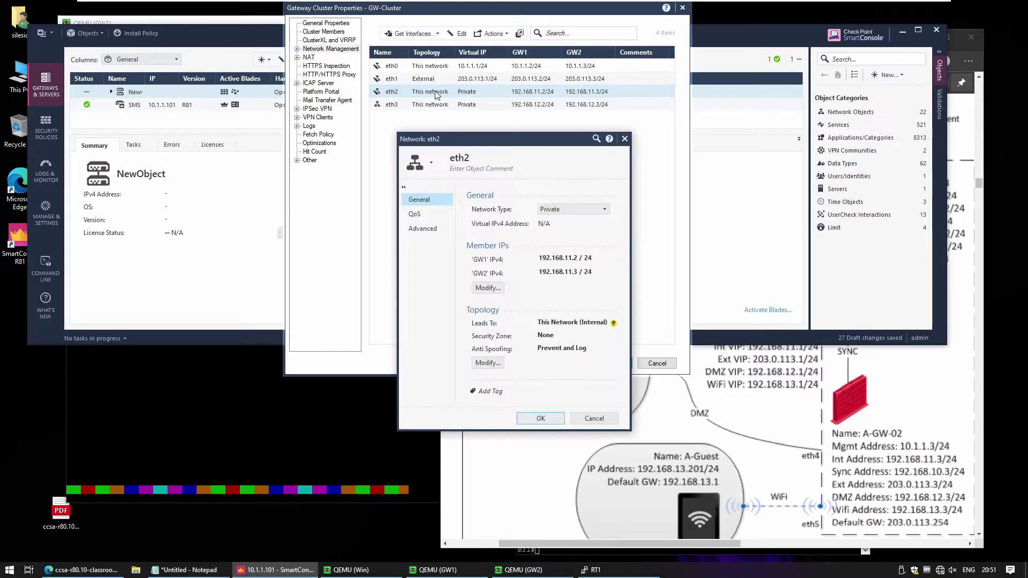
click(563, 208)
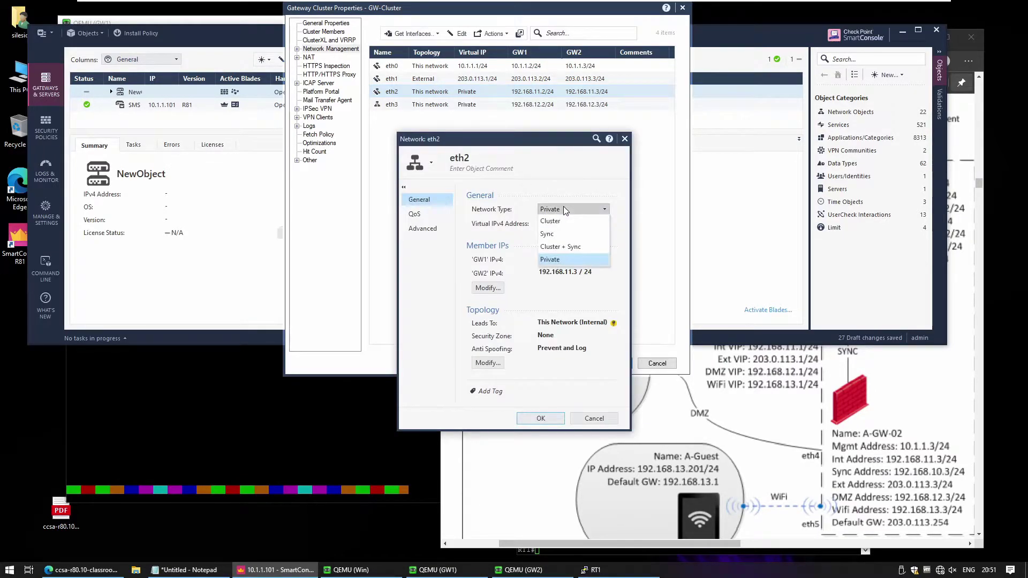
click(567, 234)
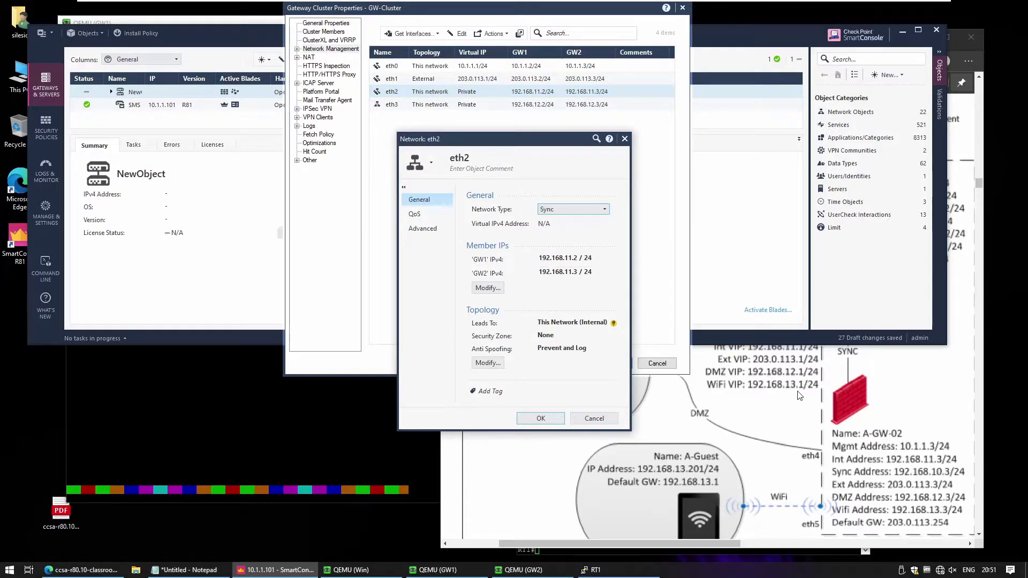
scroll(794, 393, up, 2)
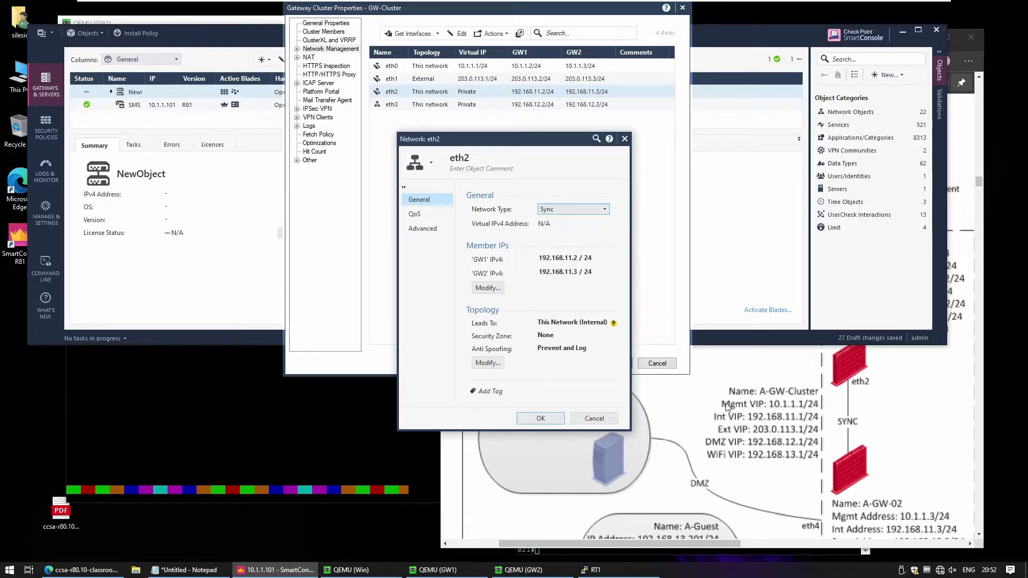
click(604, 209)
click(580, 245)
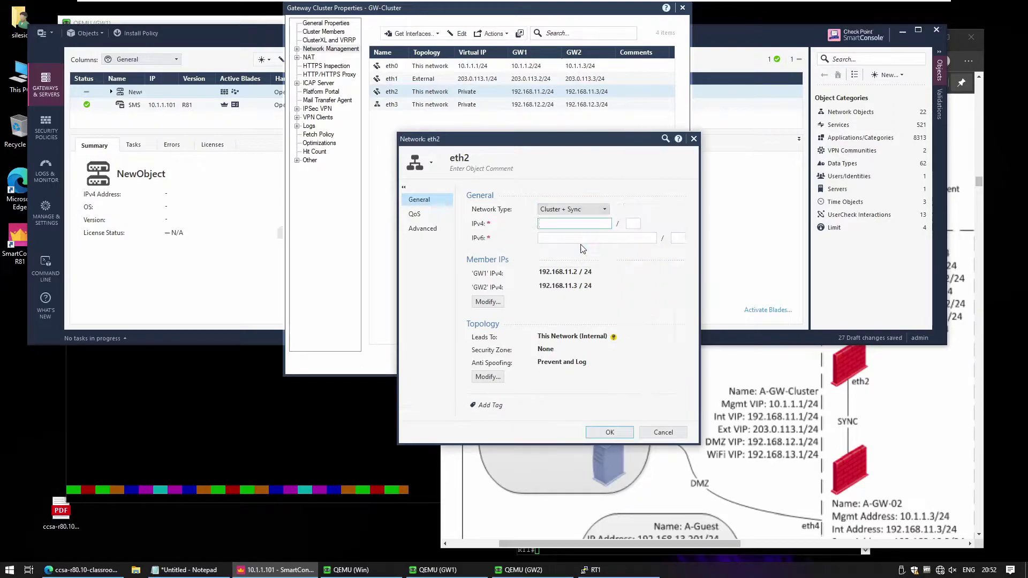
text(192.168.11.1)
key(Tab)
text(24)
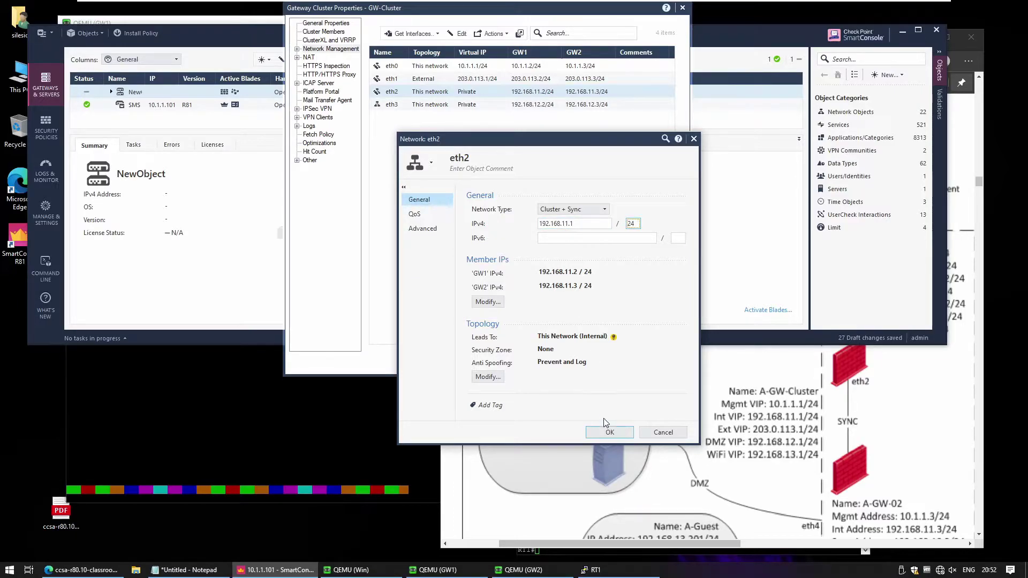
click(615, 431)
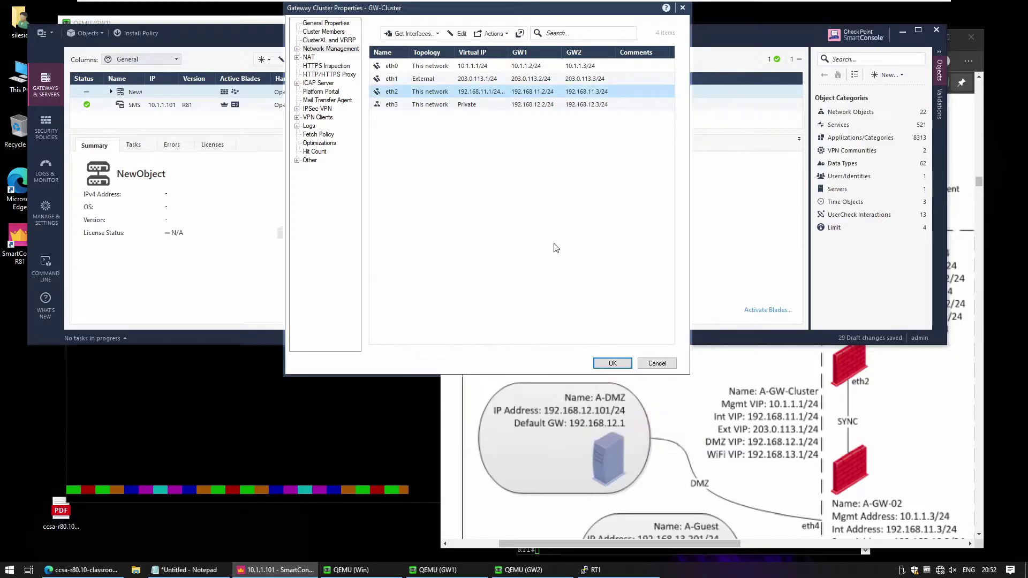
- Set eth3's network type to Cluster with virtual IP 192.168.12.1, netmask 24, and save it
click(429, 106)
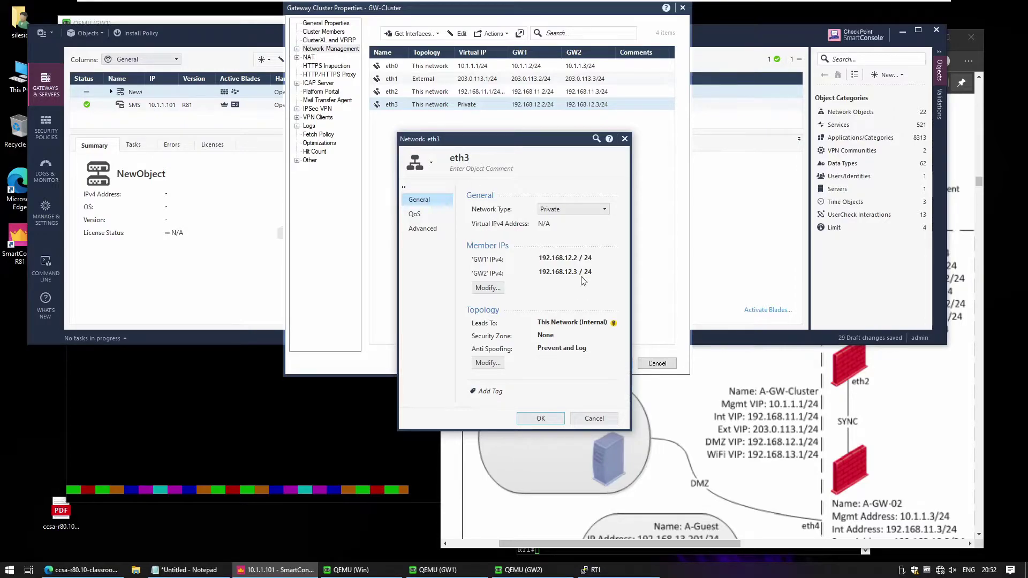
click(548, 209)
click(558, 217)
text(192.168.12)
key(Return)
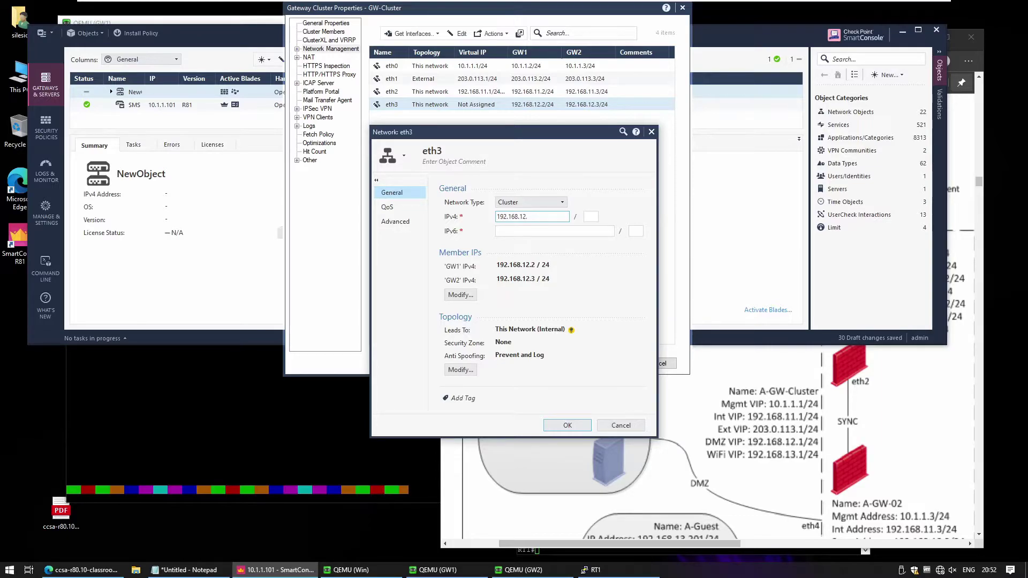
click(591, 216)
text(24)
click(553, 425)
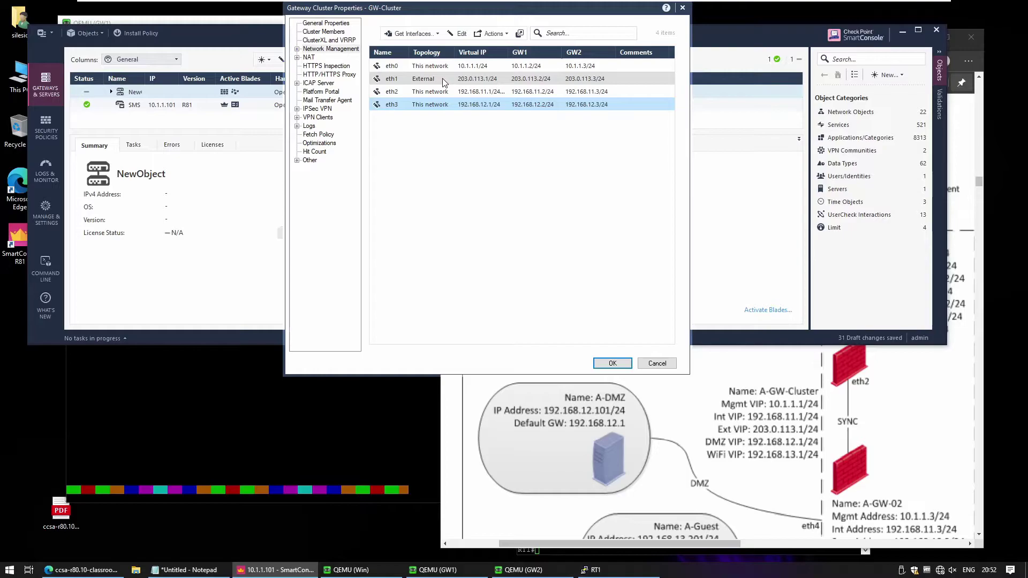
- Widen the Virtual IP column to check the addresses, then show GW-Cluster's General Properties
drag(509, 58, 523, 57)
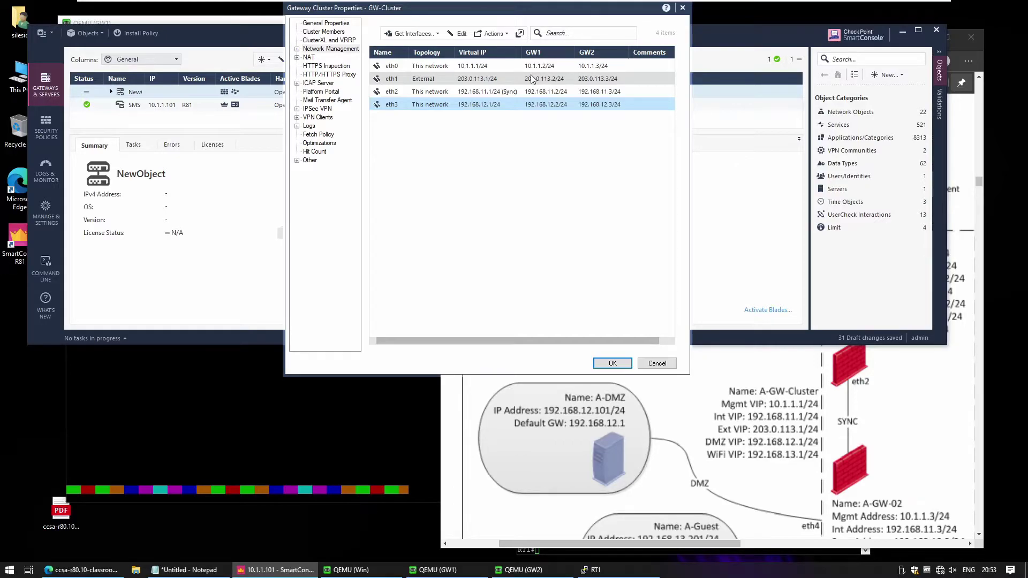
click(324, 23)
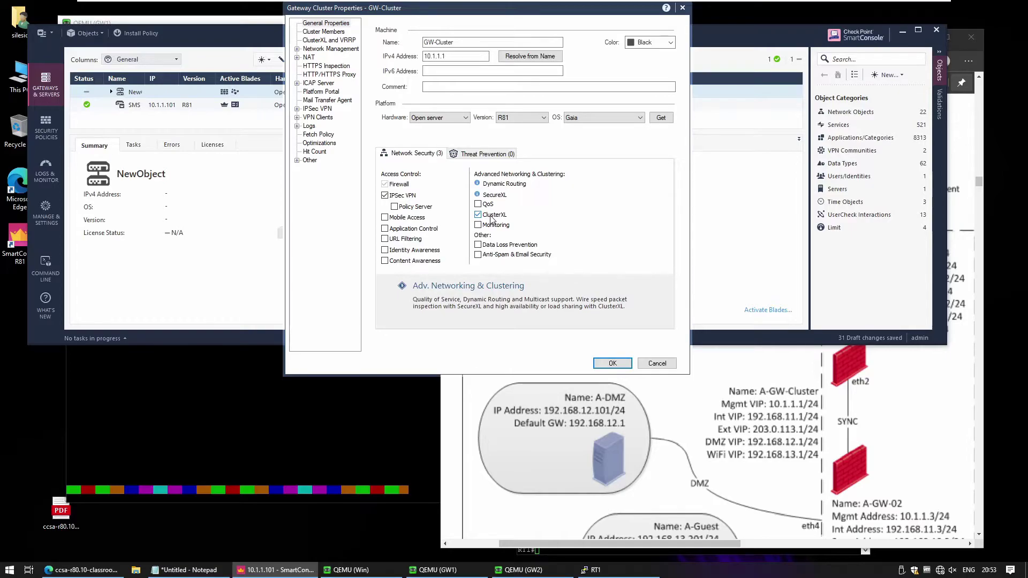
- Save GW-Cluster and enlarge the window to list it with members GW1 and GW2
click(612, 364)
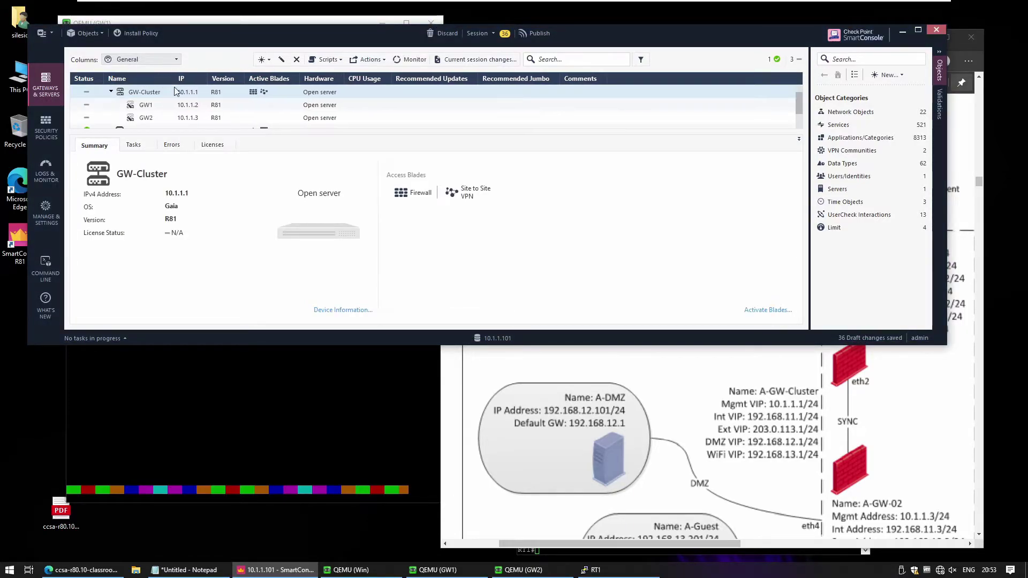
drag(217, 343, 217, 402)
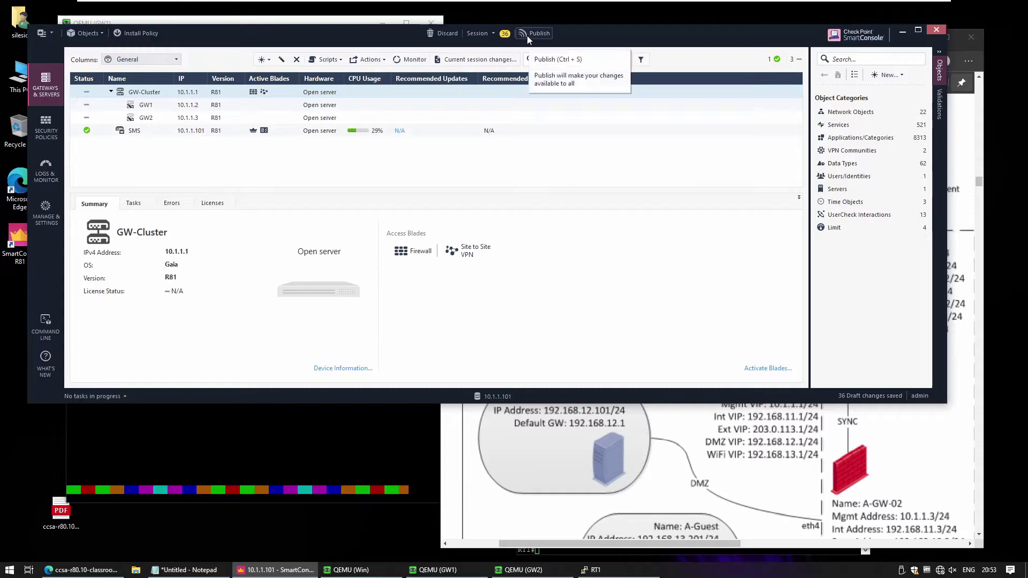
- Open the Standard policy for editing from Manage policies and layers
click(44, 127)
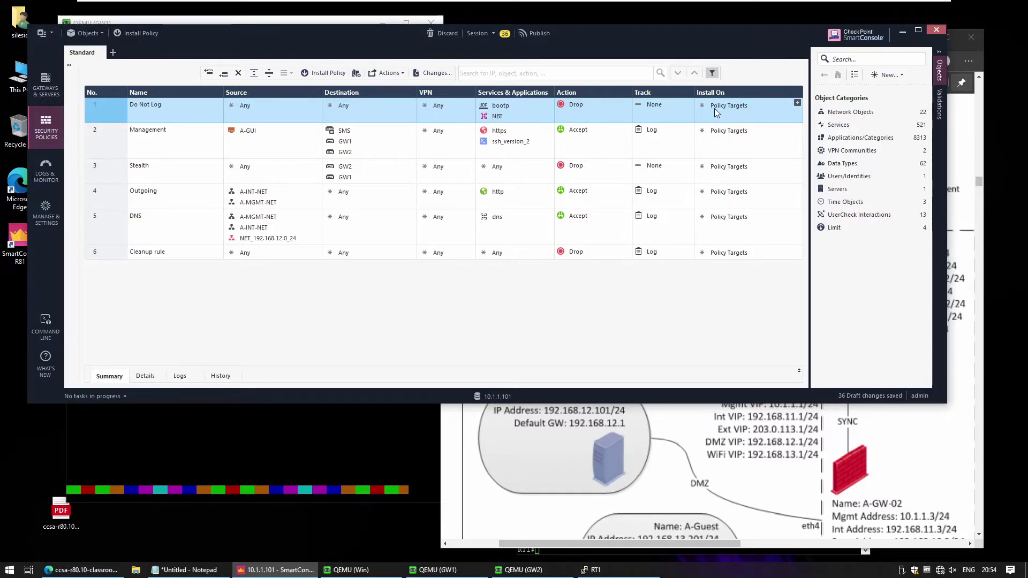
mouse_move(709, 112)
click(112, 53)
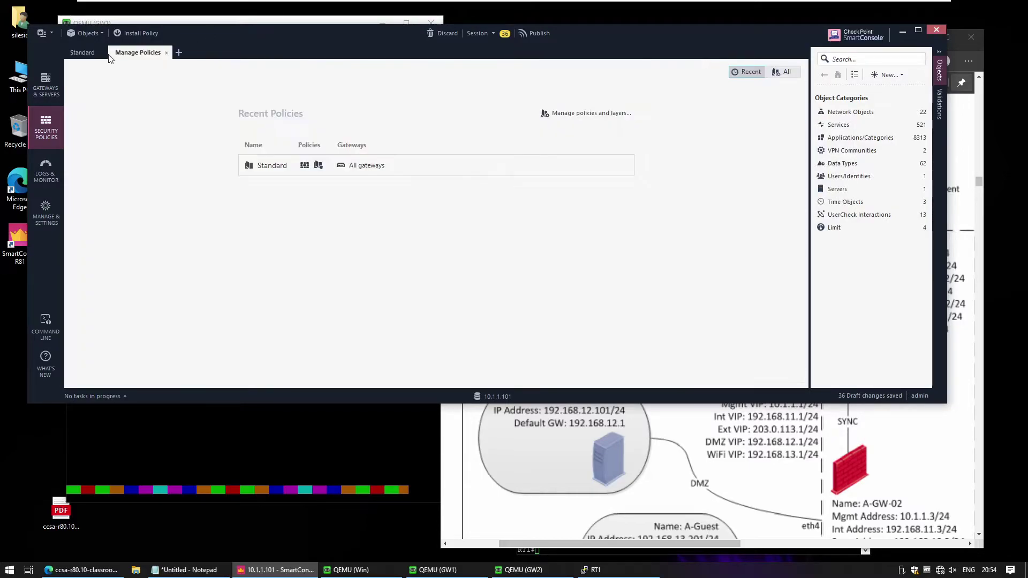
click(275, 169)
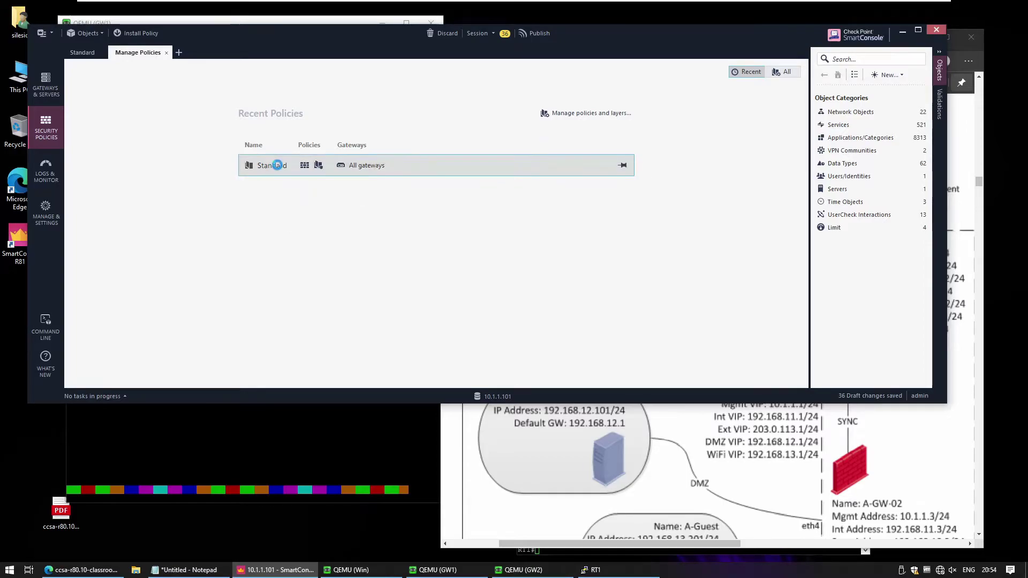
click(134, 54)
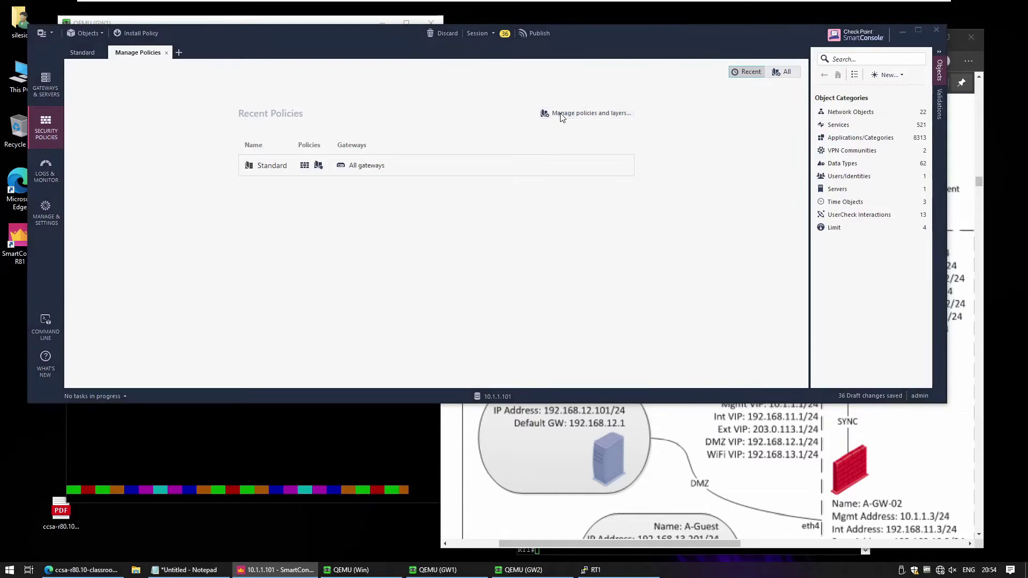
click(560, 115)
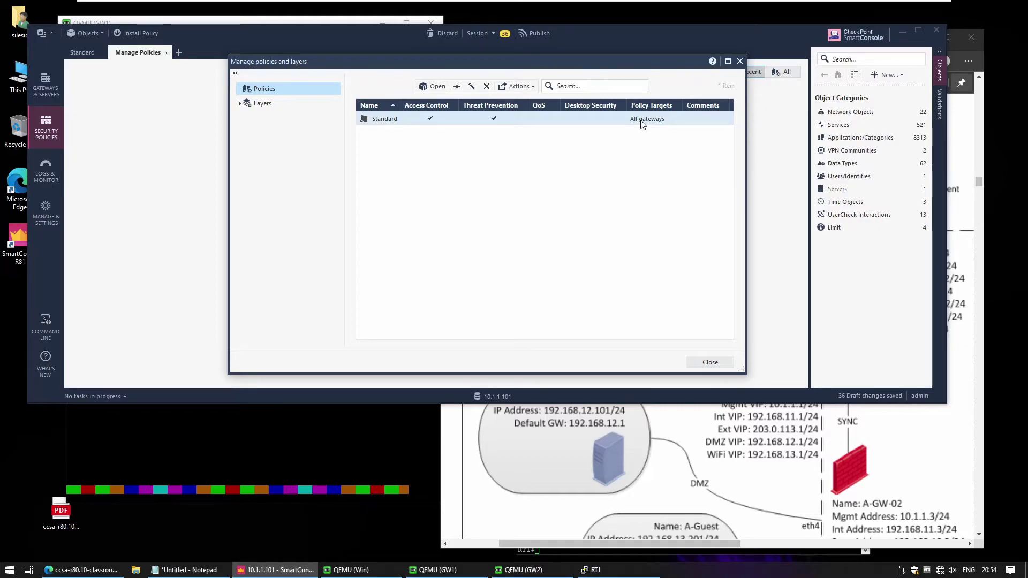
click(557, 115)
click(471, 86)
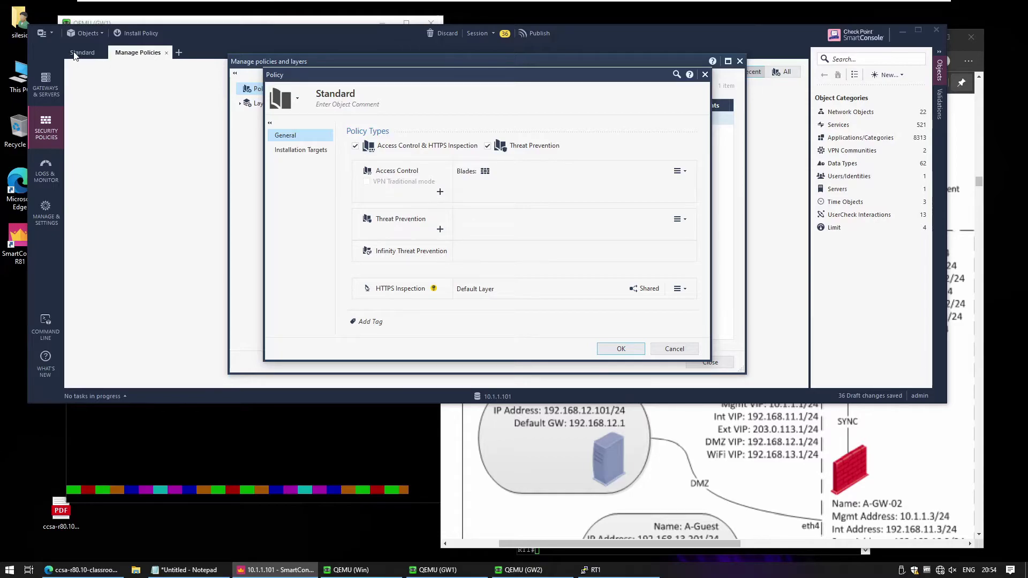
- Rename the policy to 'SiteAlpha', glancing at the topology PDF along the way
click(332, 94)
key(BackSpace)
text(A)
click(830, 486)
scroll(830, 486, down, 5)
scroll(830, 486, up, 4)
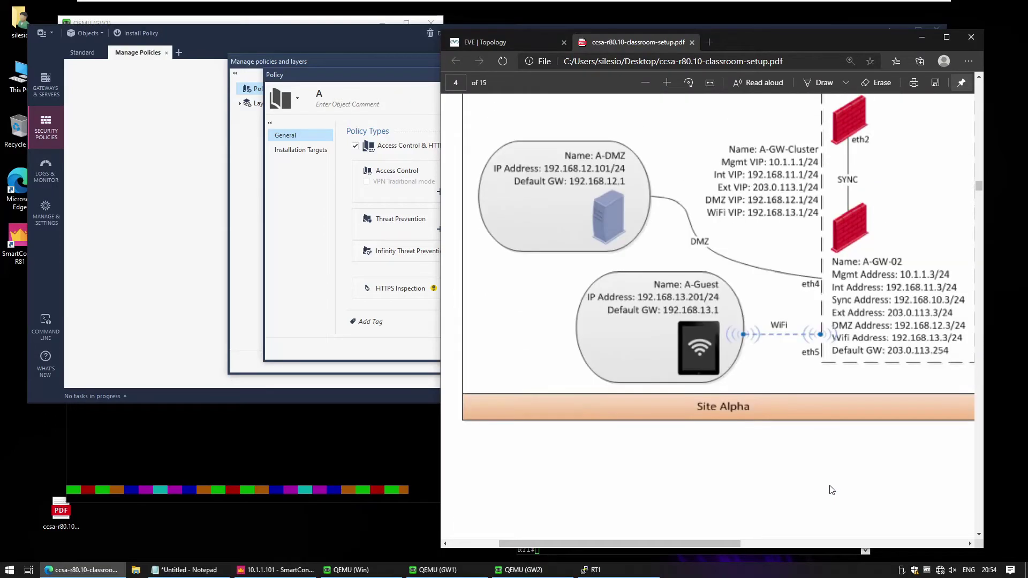
click(318, 93)
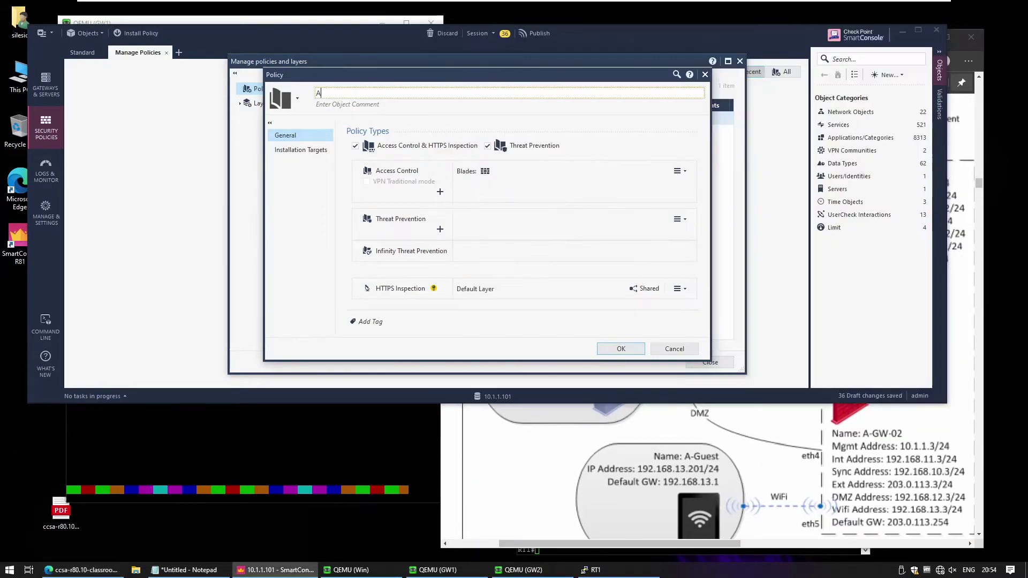
text(SiteAlpha)
- Set the installation target to the specific gateway GW-Cluster, then return to General
click(309, 151)
click(378, 157)
click(368, 165)
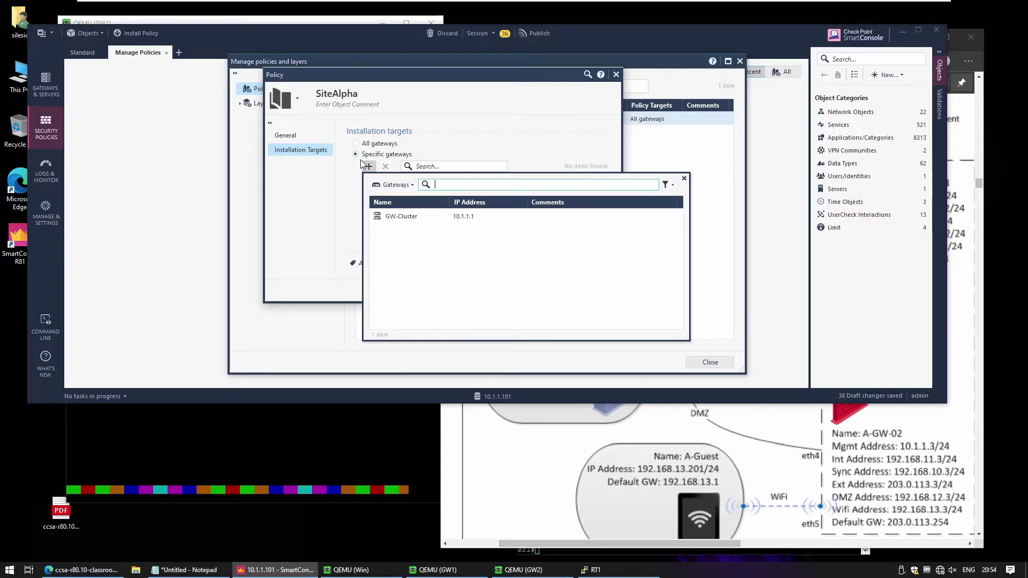
click(389, 217)
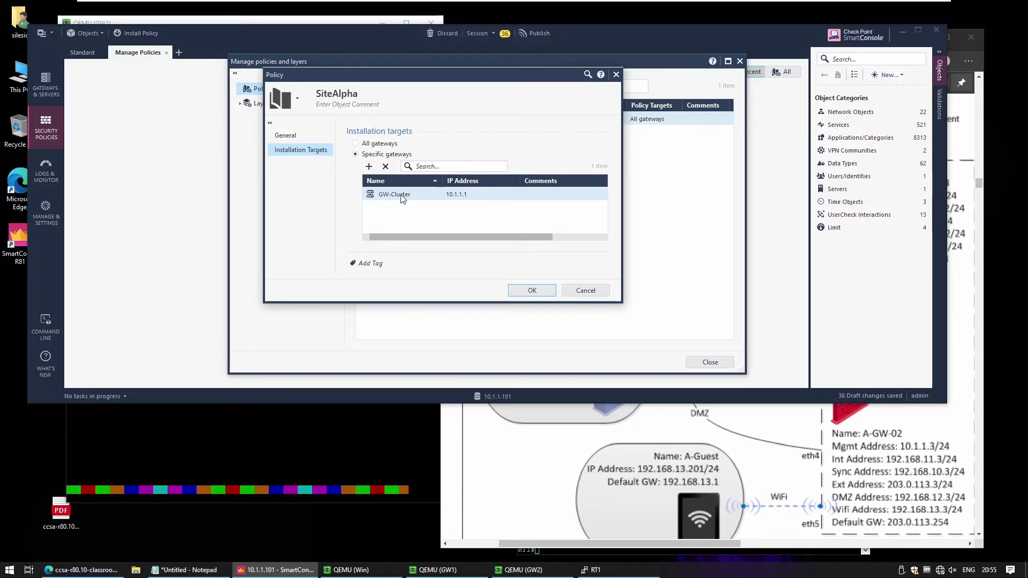
click(296, 137)
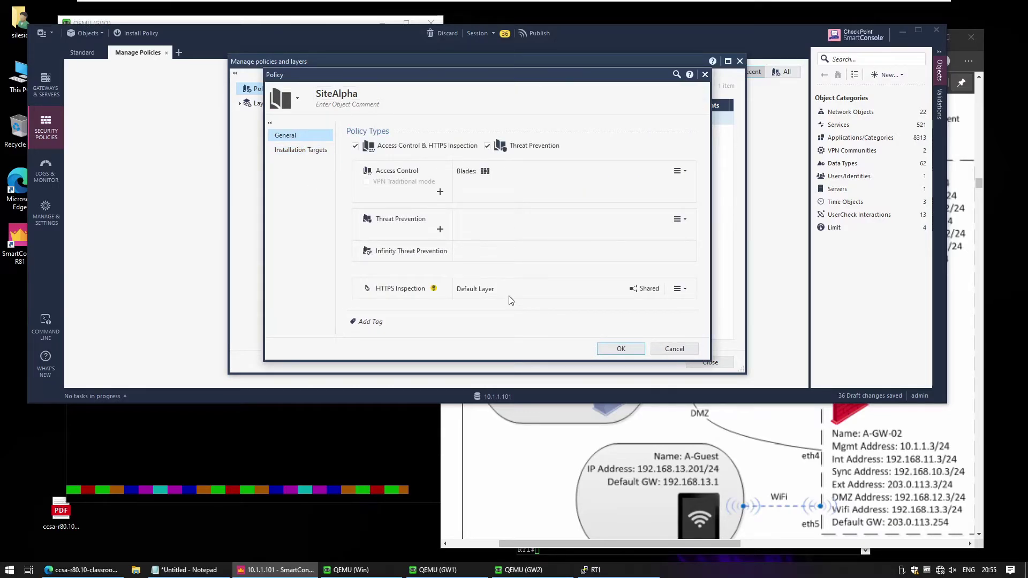
- Save the SiteAlpha policy, close the policy manager, and start installing the policy
click(613, 349)
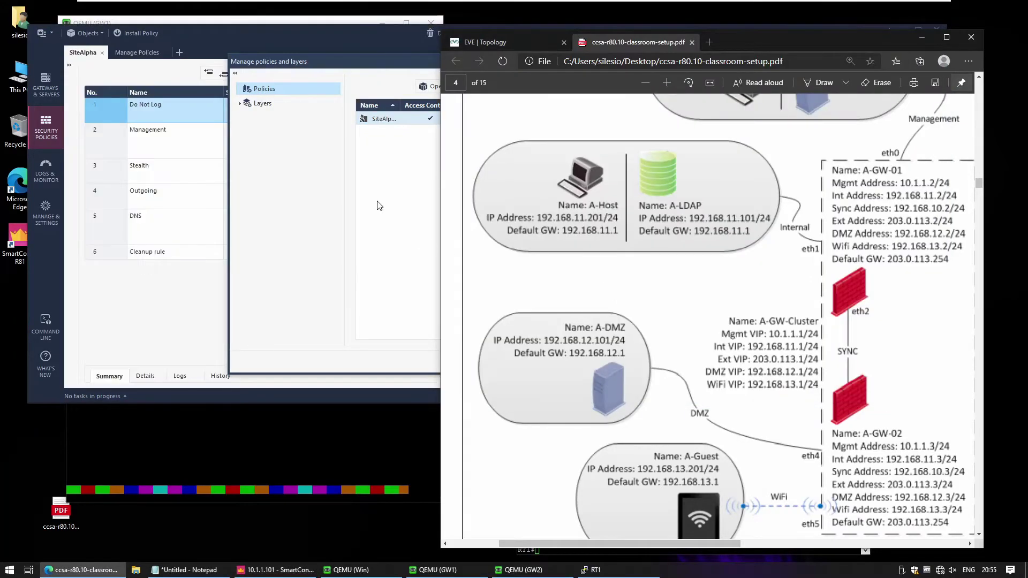
click(363, 181)
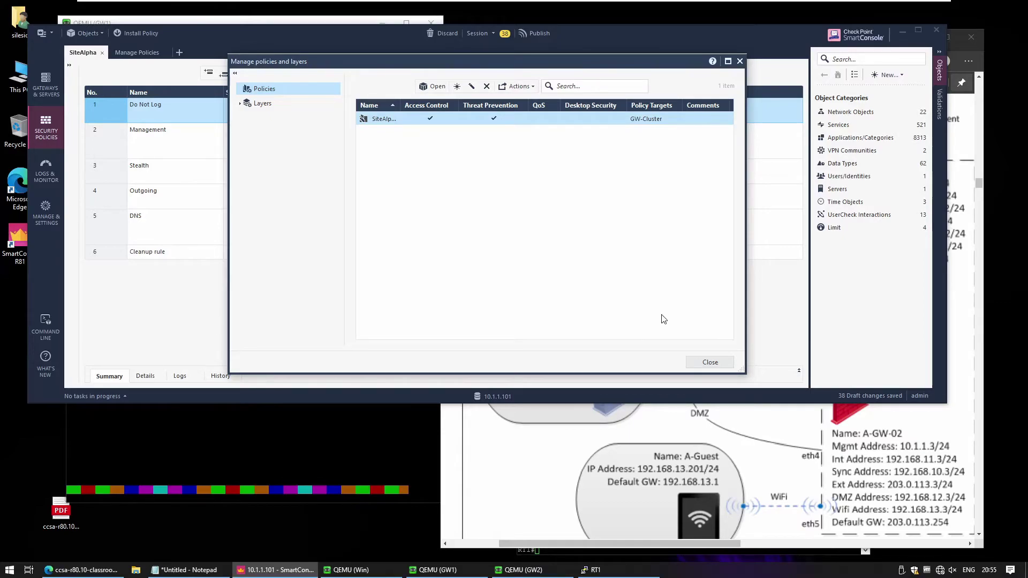
click(709, 362)
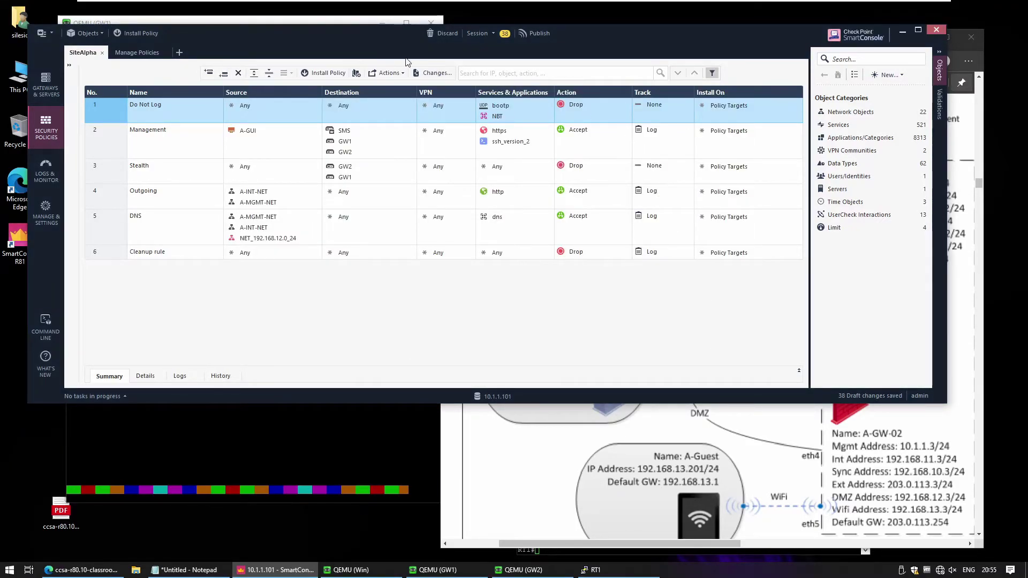
click(390, 72)
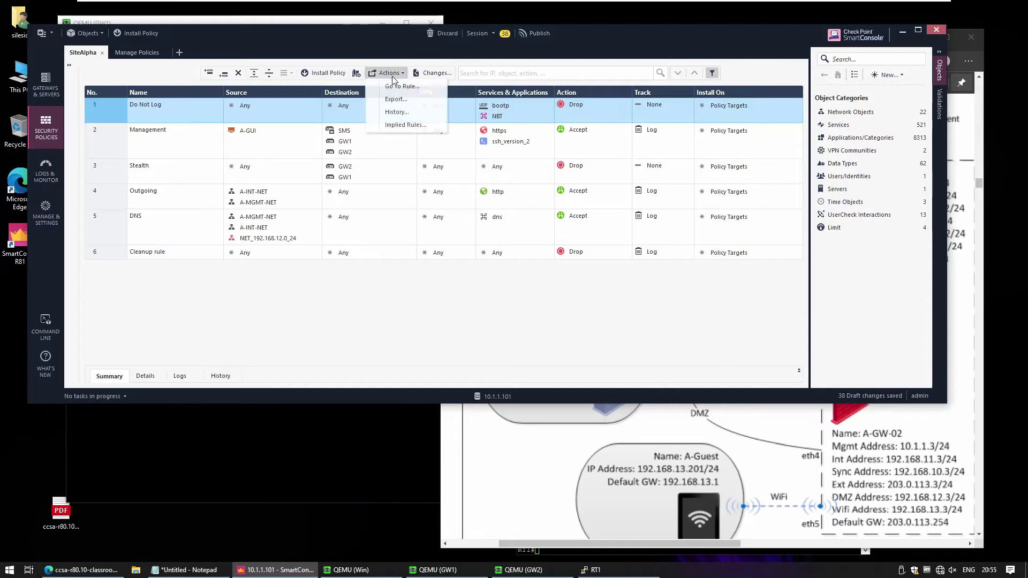
click(328, 73)
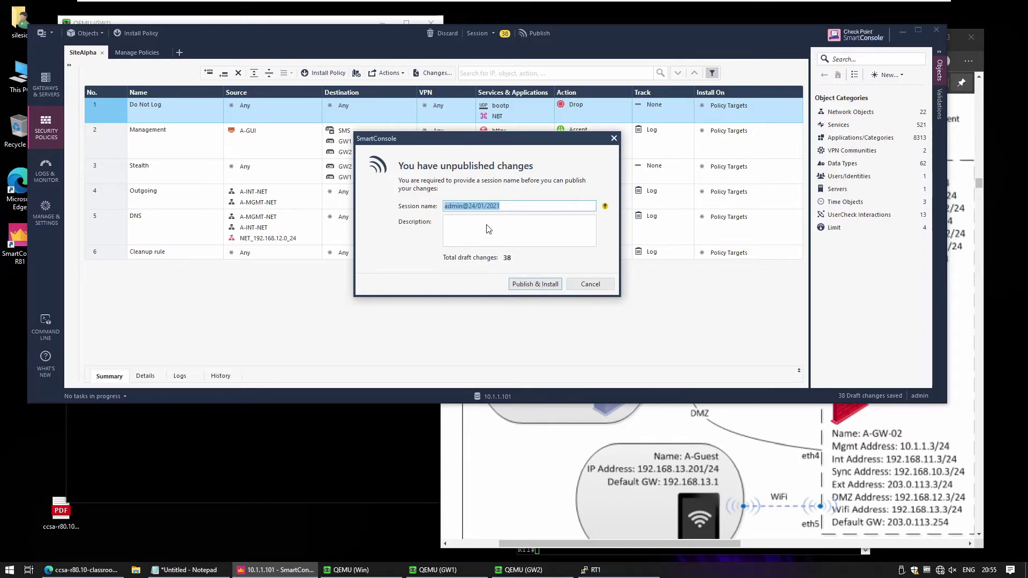
- Publish the 38 draft changes and proceed to SiteAlpha's Install Policy dialog for GW-Cluster
click(527, 286)
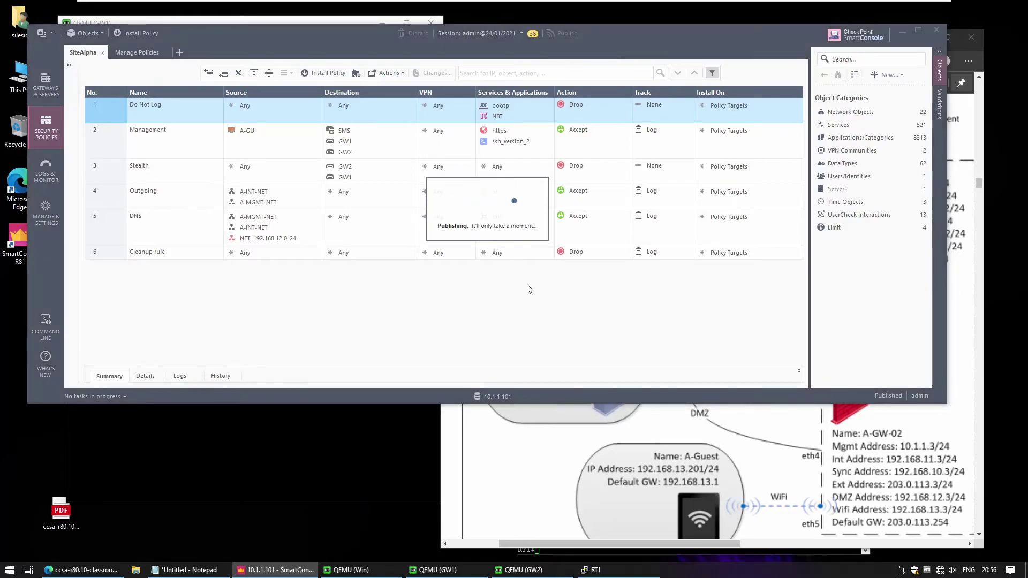
key(ctrl+shift+Return)
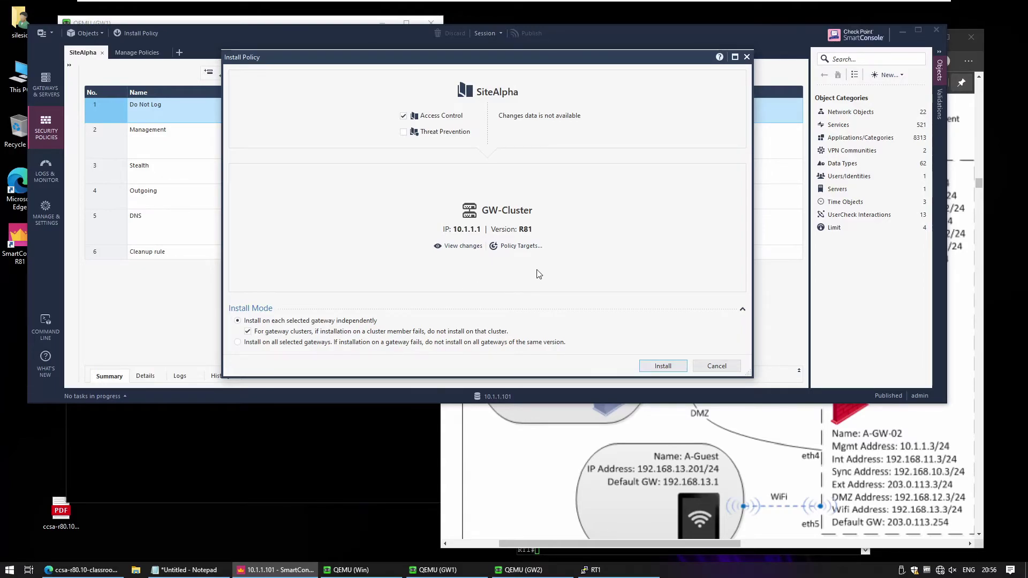
- Install SiteAlpha on GW-Cluster, confirm it succeeds on GW1 and GW2, and close the results
click(667, 366)
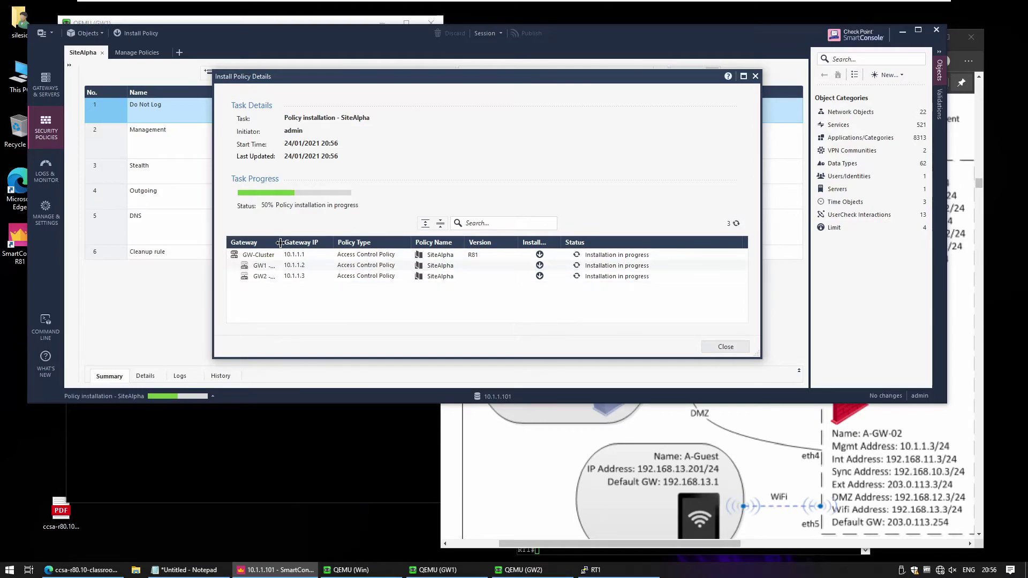
drag(280, 243, 349, 264)
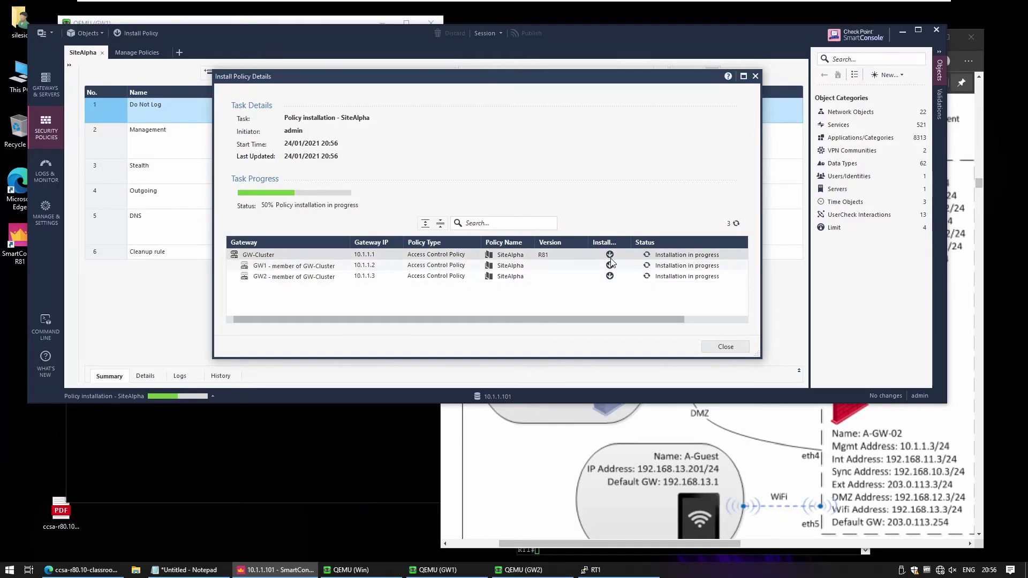
mouse_move(610, 262)
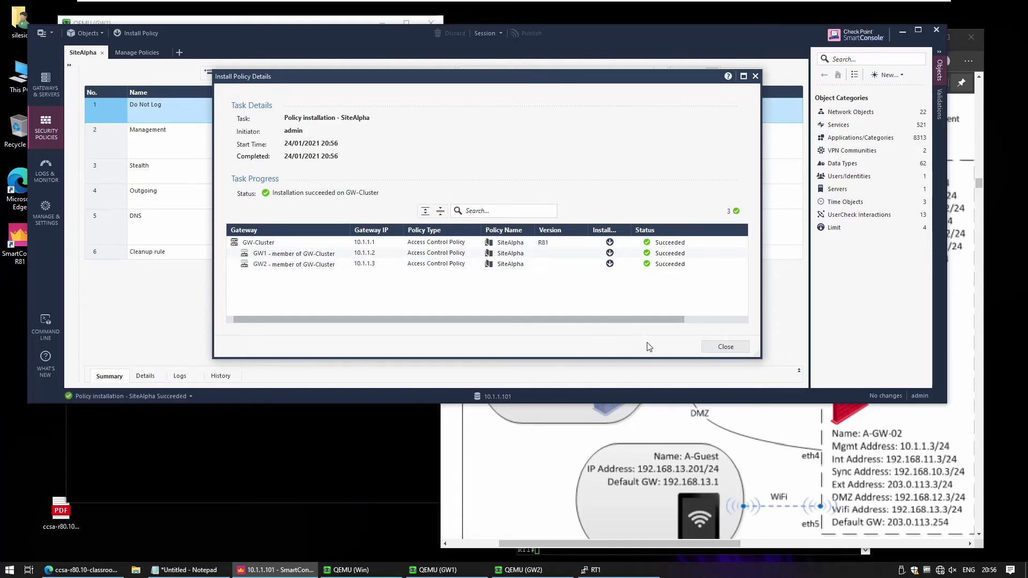
click(725, 347)
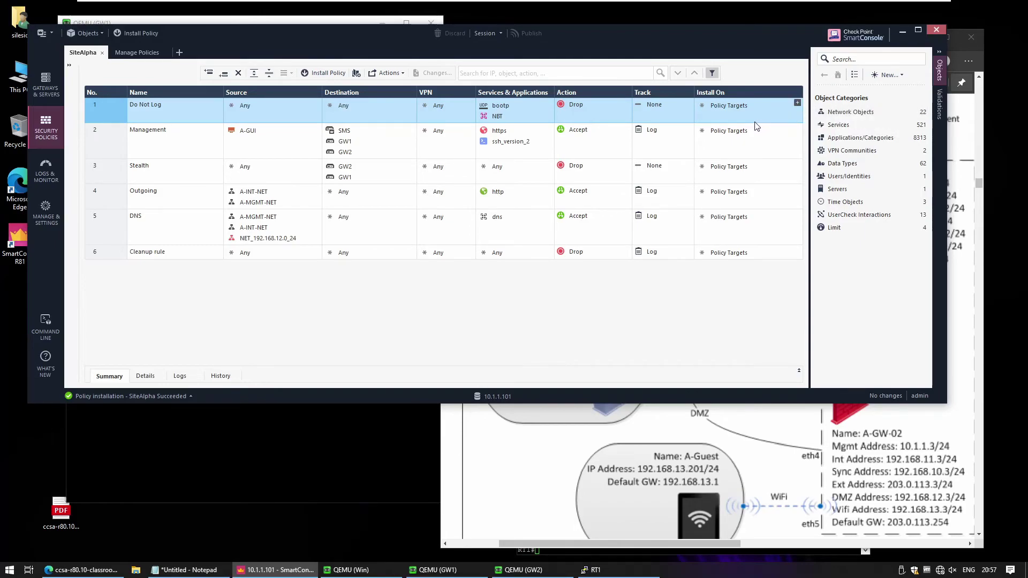
- In Gateways & Servers, check GW1's and GW2's summaries for SiteAlpha and green status
click(49, 83)
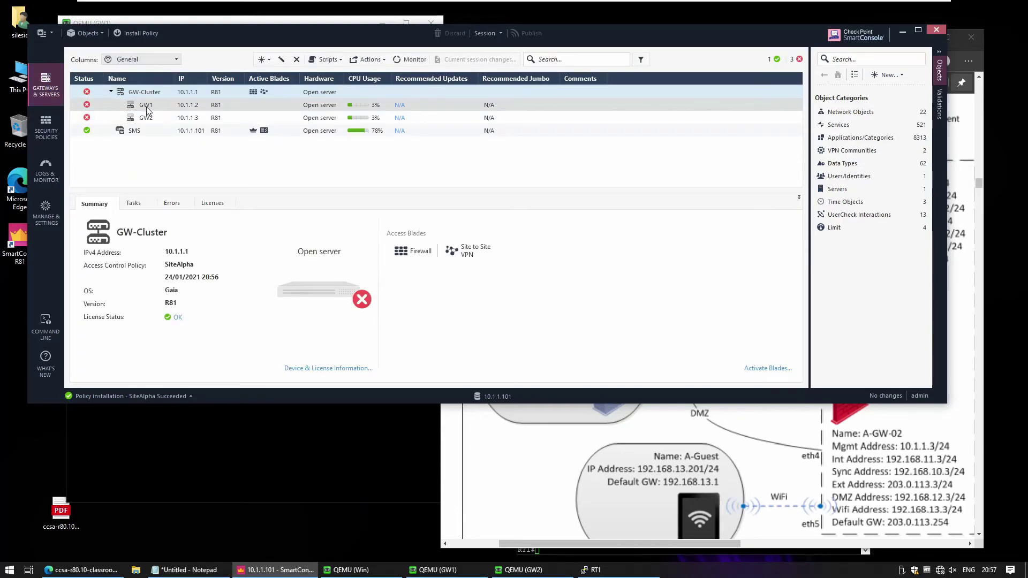
click(148, 106)
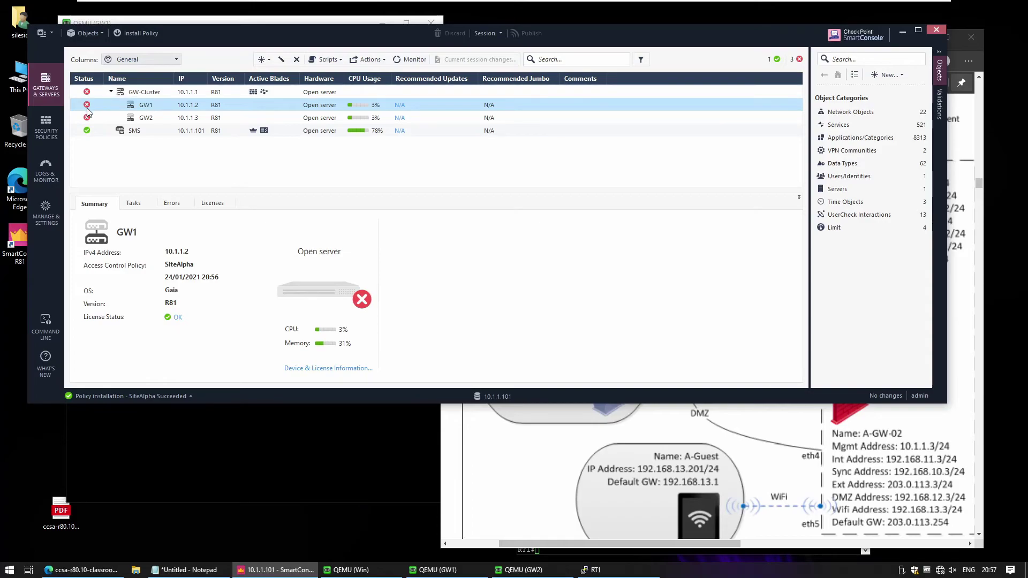
mouse_move(88, 111)
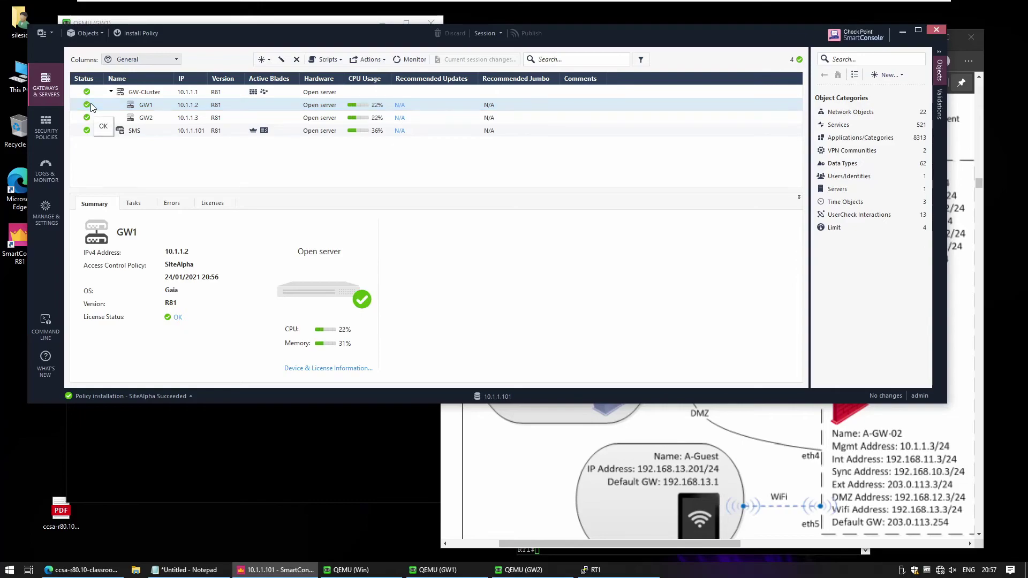
click(151, 117)
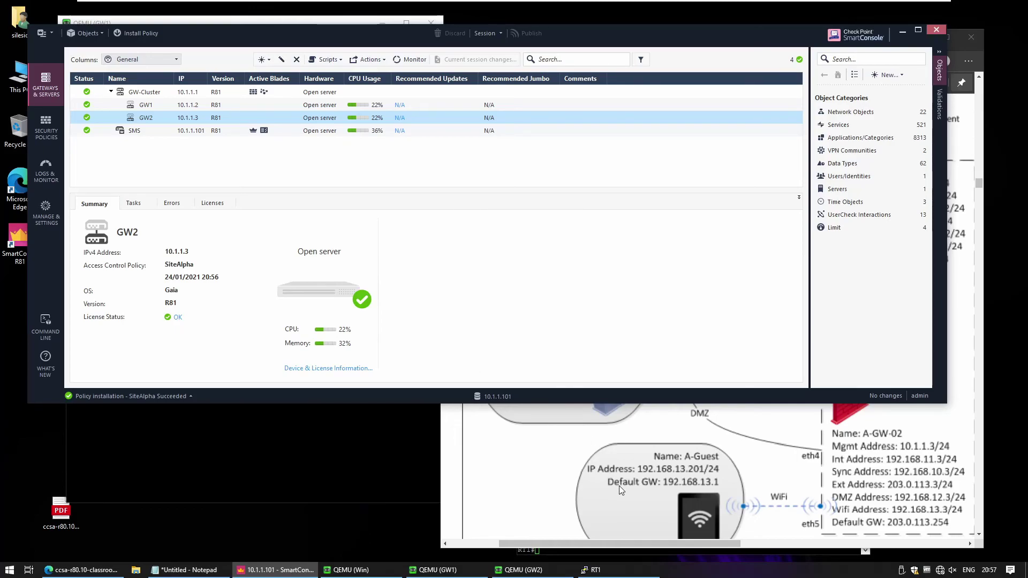
- Bring the classroom setup PDF forward and scroll through page 4's A-GW-Cluster topology diagram
click(681, 440)
scroll(681, 440, up, 3)
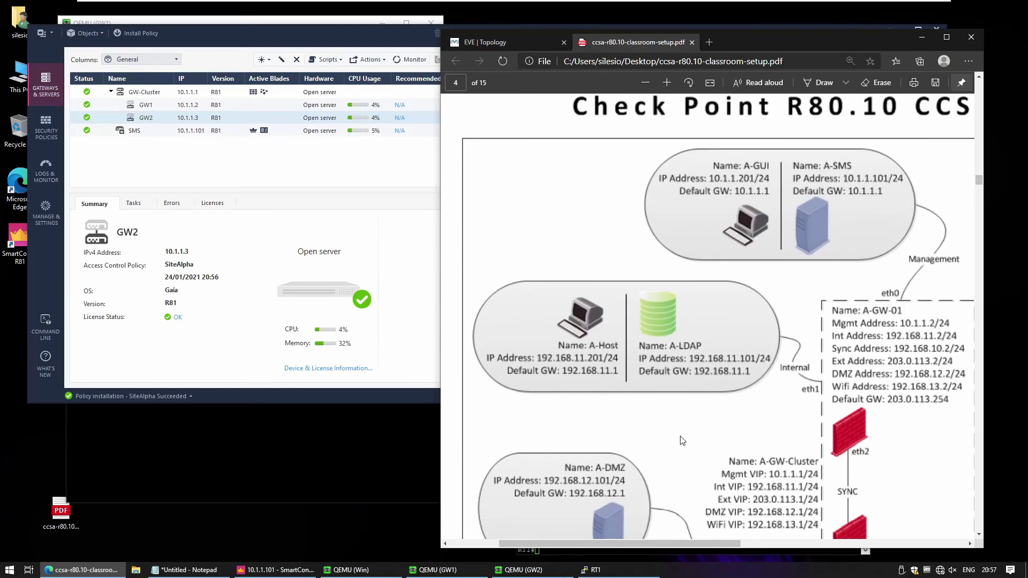
scroll(681, 440, down, 3)
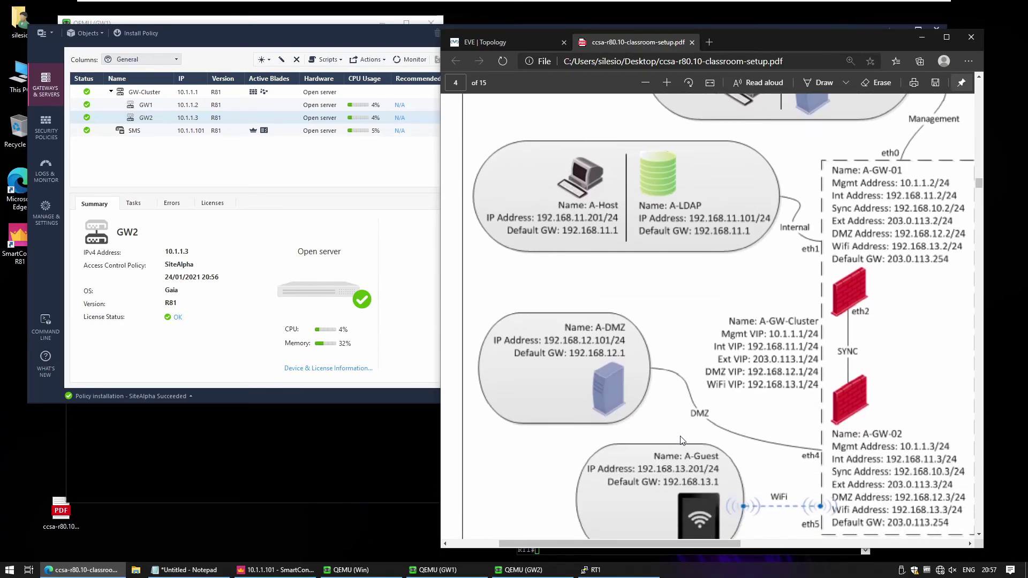
scroll(682, 440, up, 2)
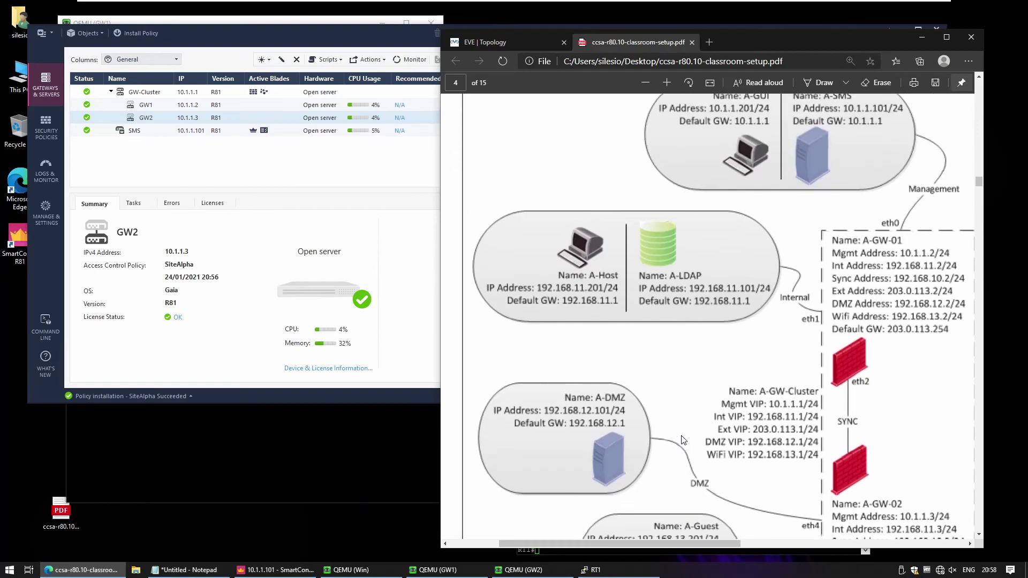
scroll(681, 440, up, 2)
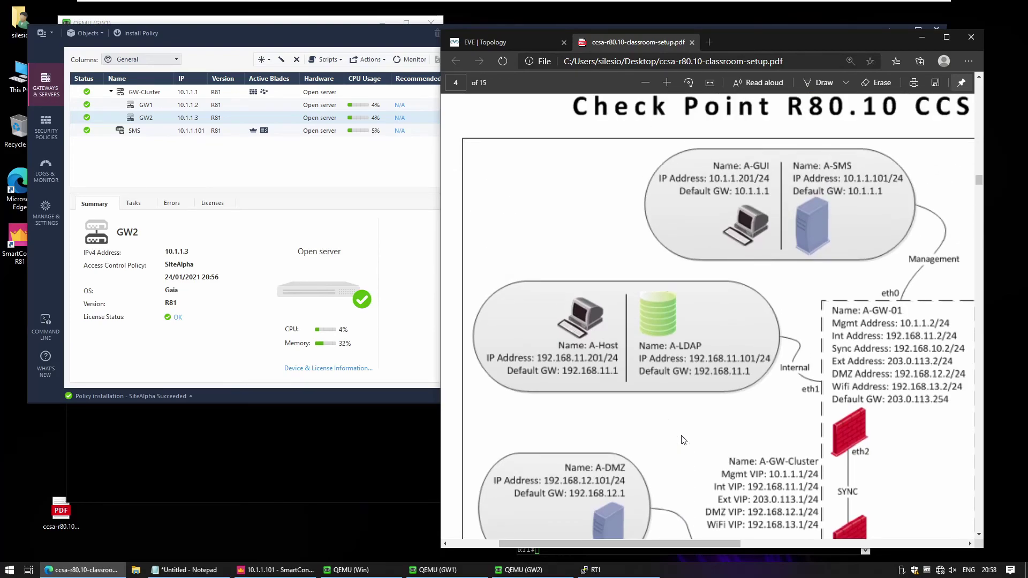
scroll(693, 367, down, 3)
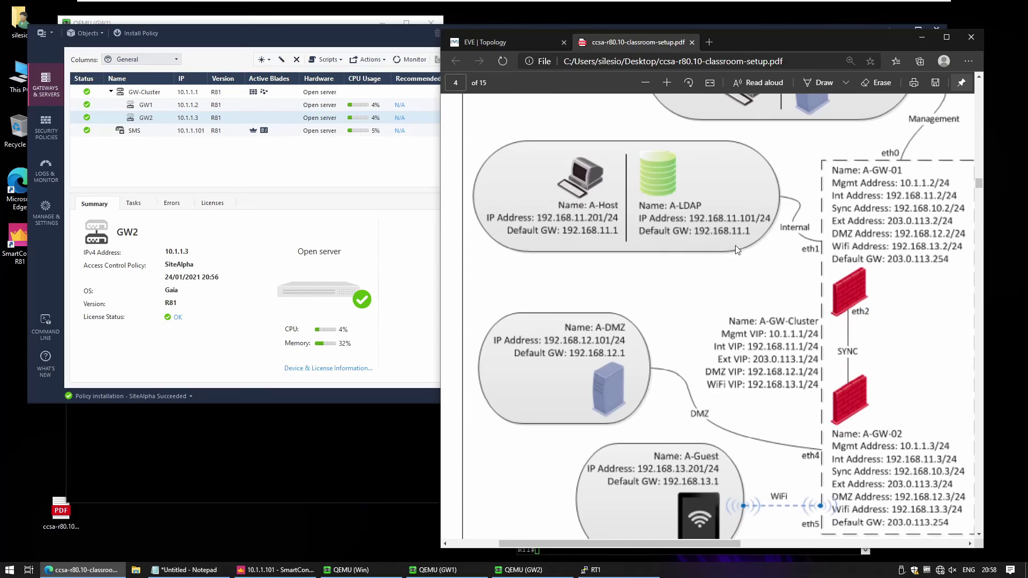
scroll(735, 245, up, 4)
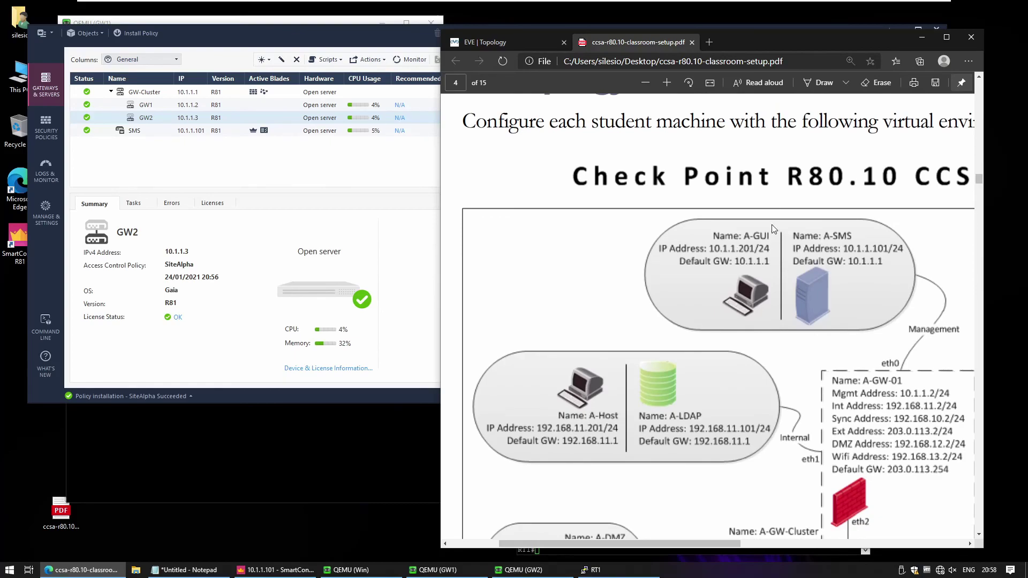
scroll(701, 315, down, 4)
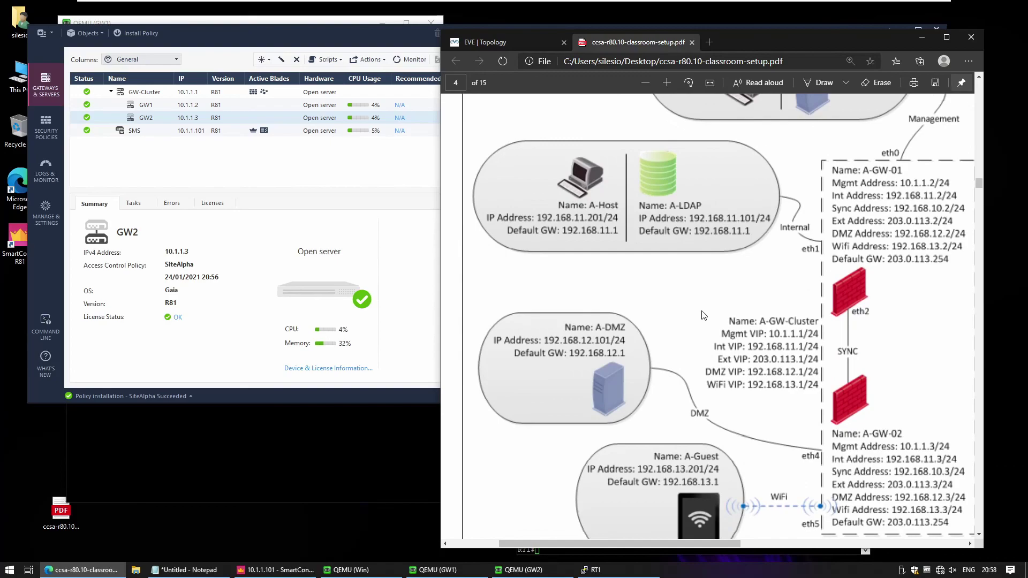